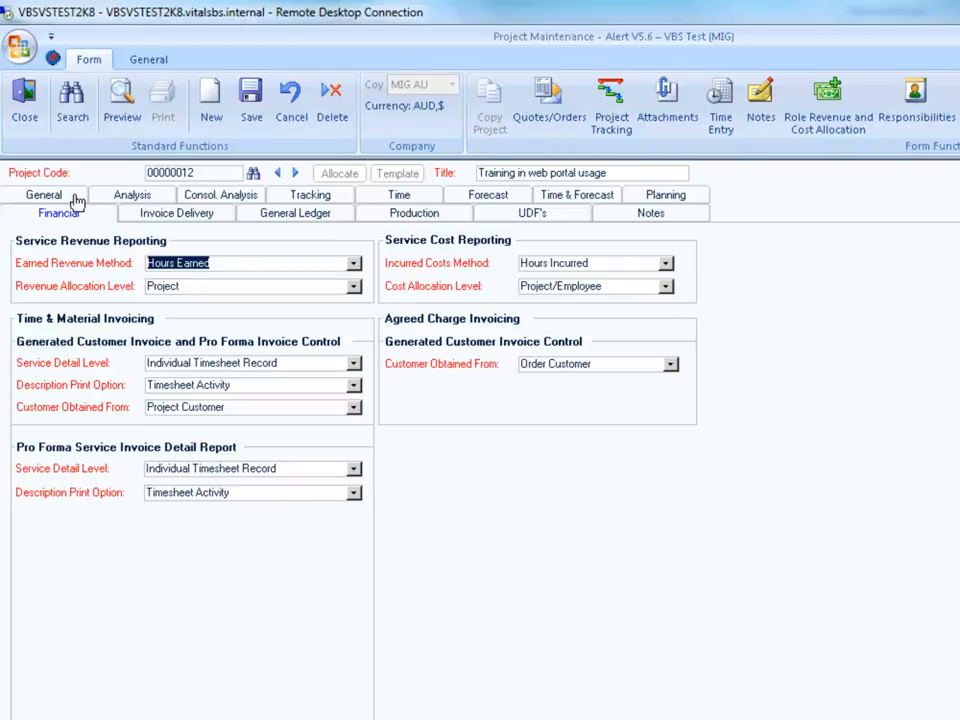
View the available Earned Revenue Method options for project 00000012 without changing the setting, and close Project Maintenance
click(354, 264)
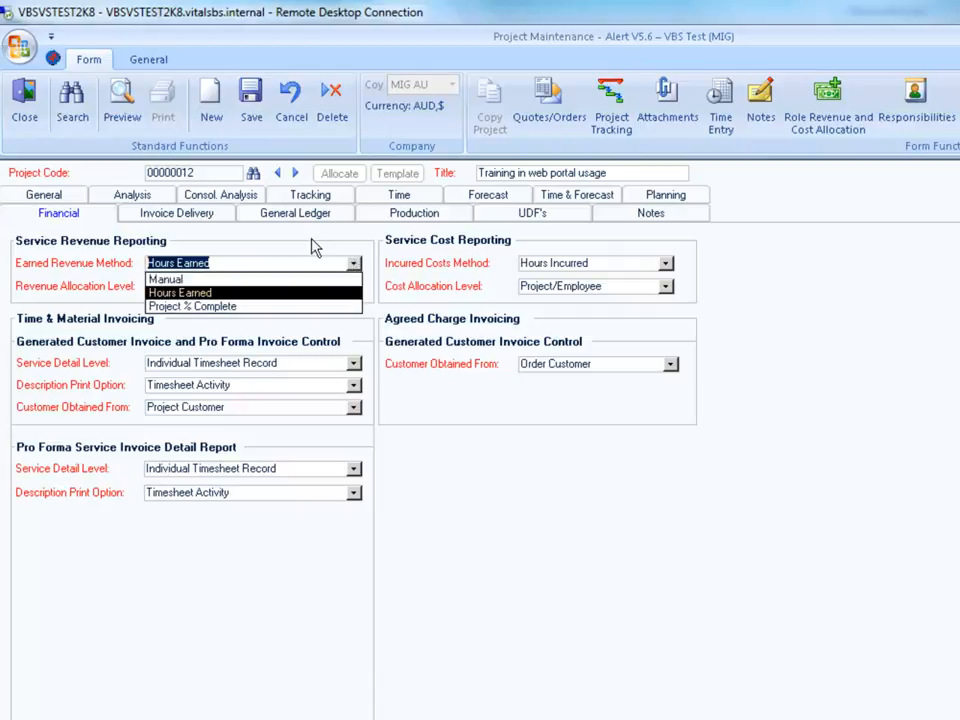
click(313, 246)
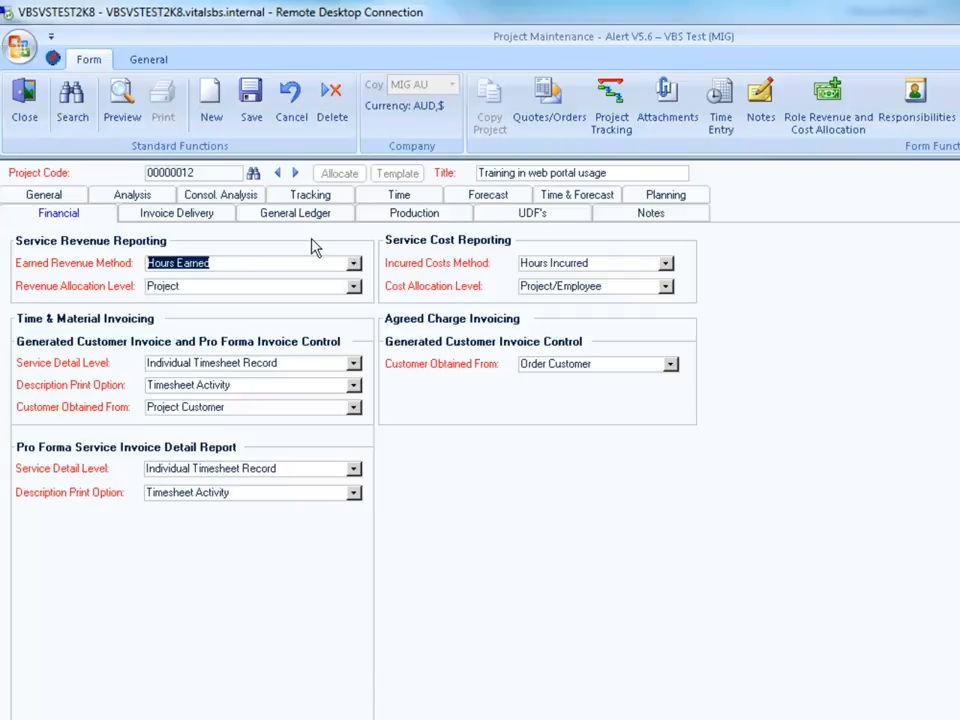
click(27, 122)
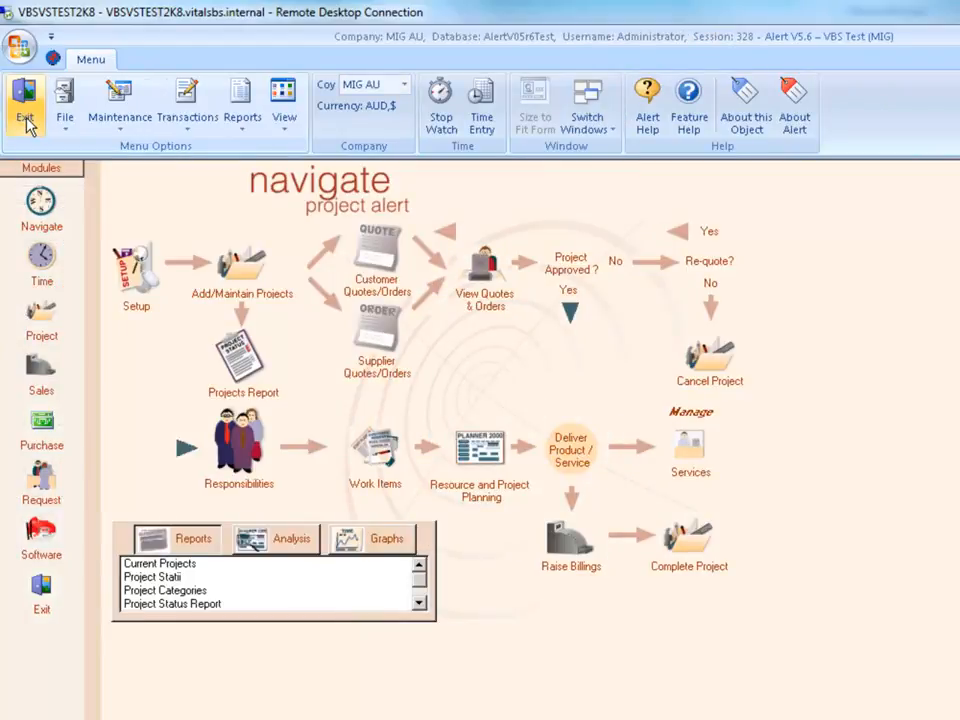
Open Period Revenue Adjustments in the Sales module and load project 00000012
click(40, 370)
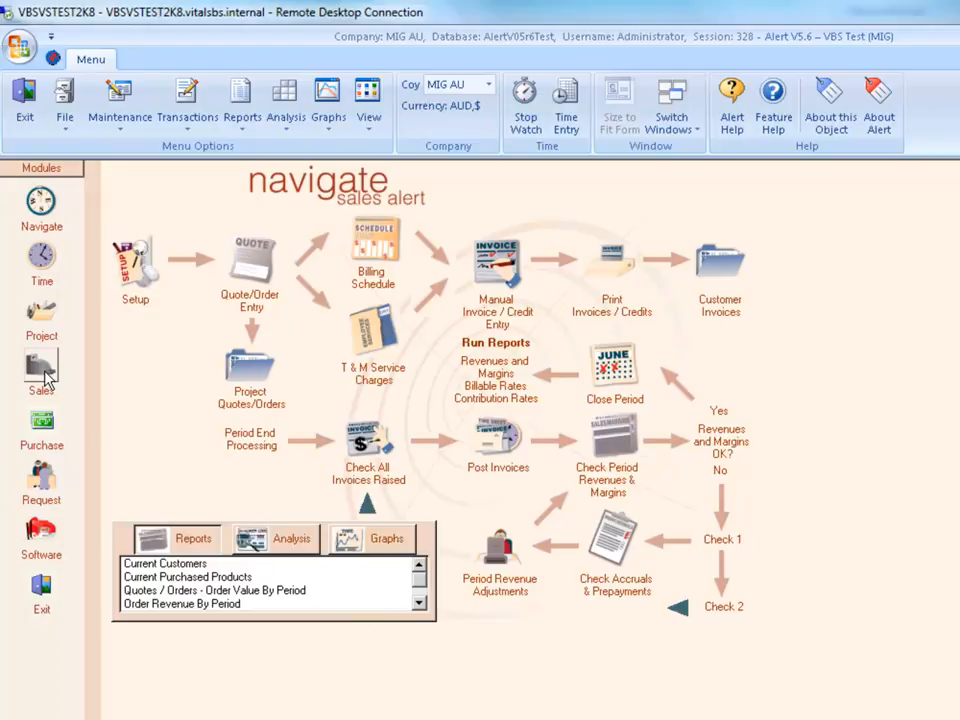
click(500, 557)
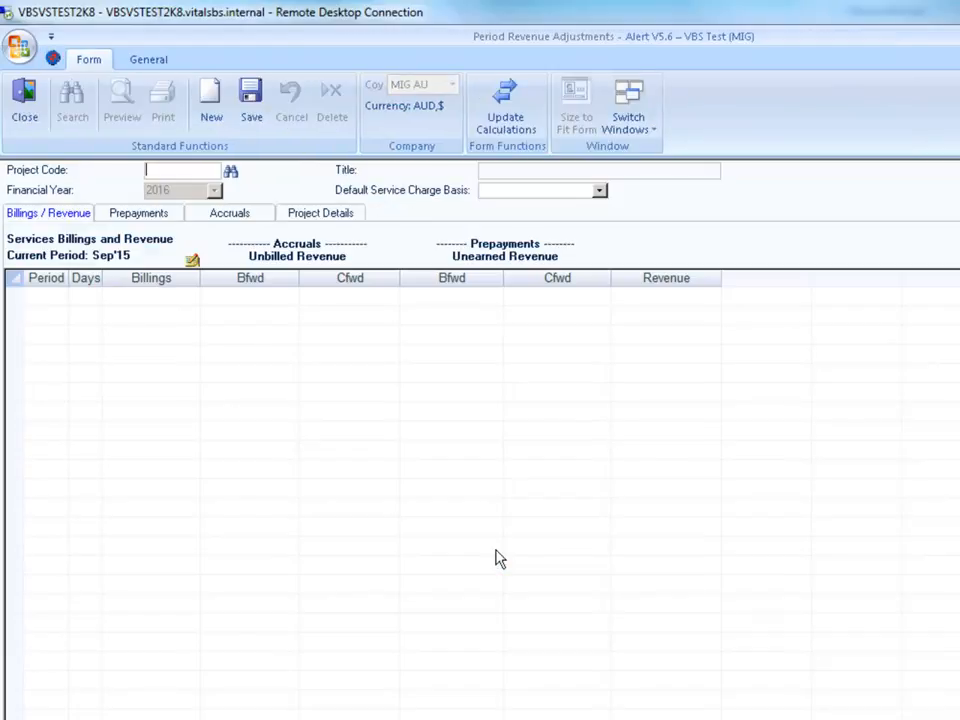
text(00000012)
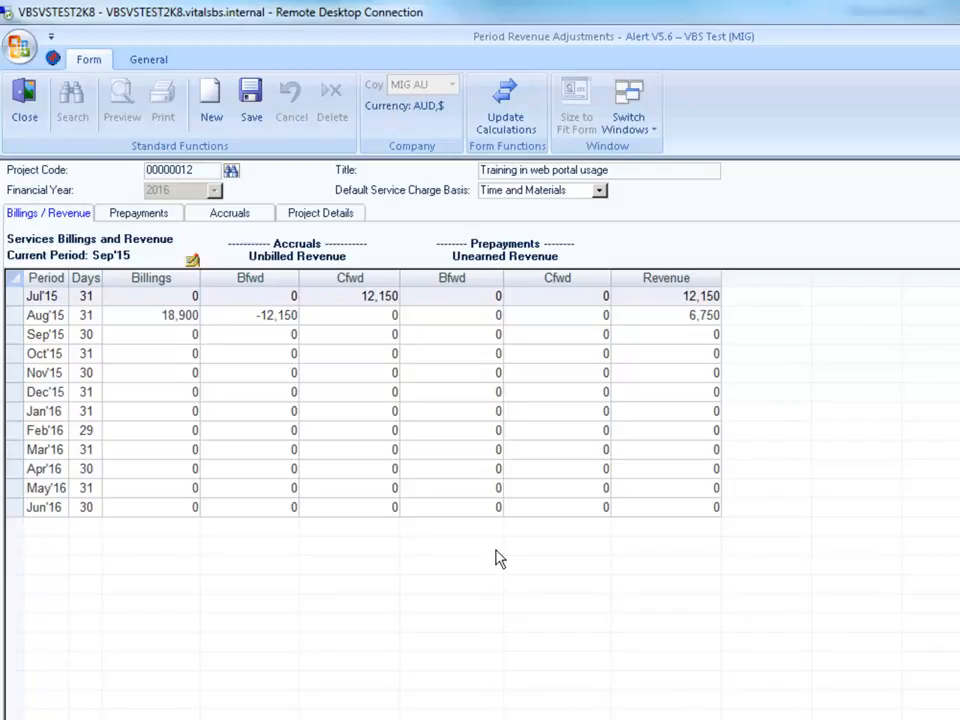
Review the project's accruals, plus the Jul'15 revenue and billings in the billings and revenue table
click(227, 214)
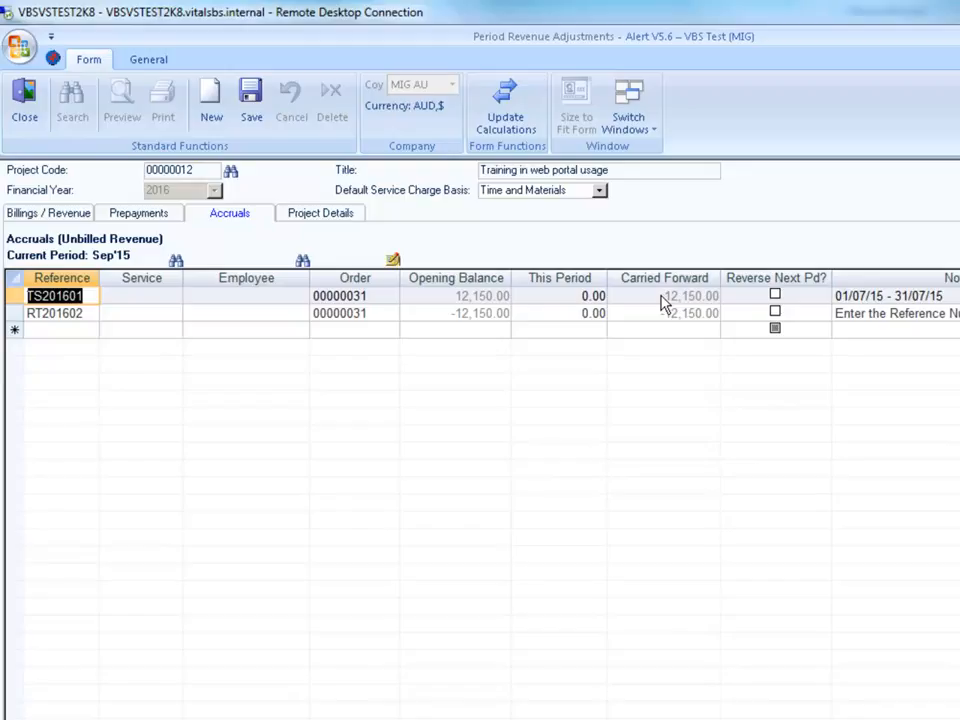
click(66, 214)
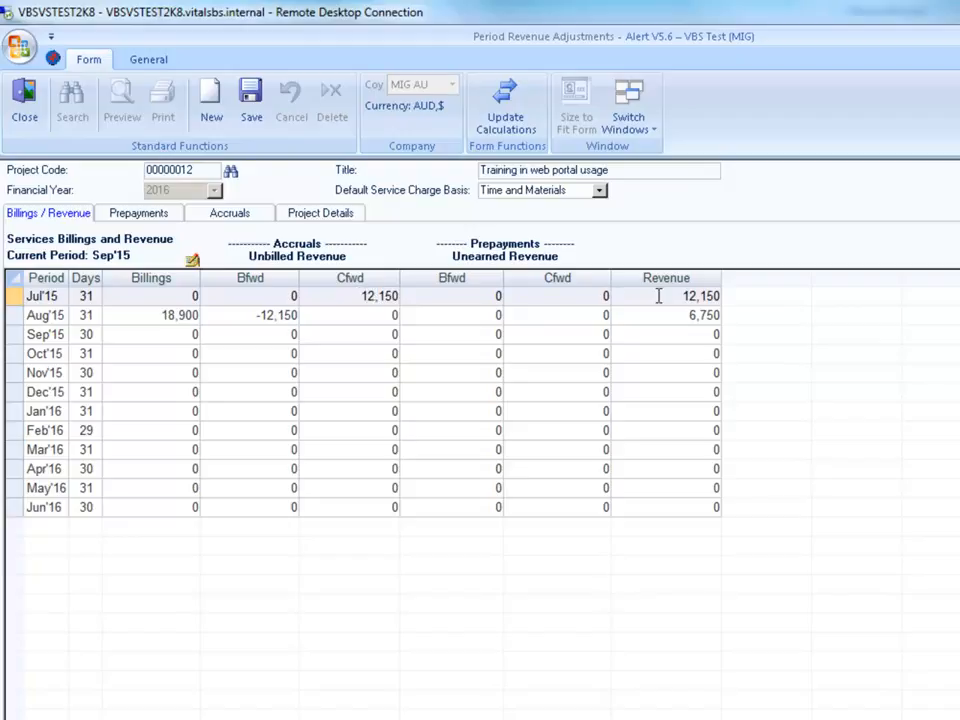
click(712, 296)
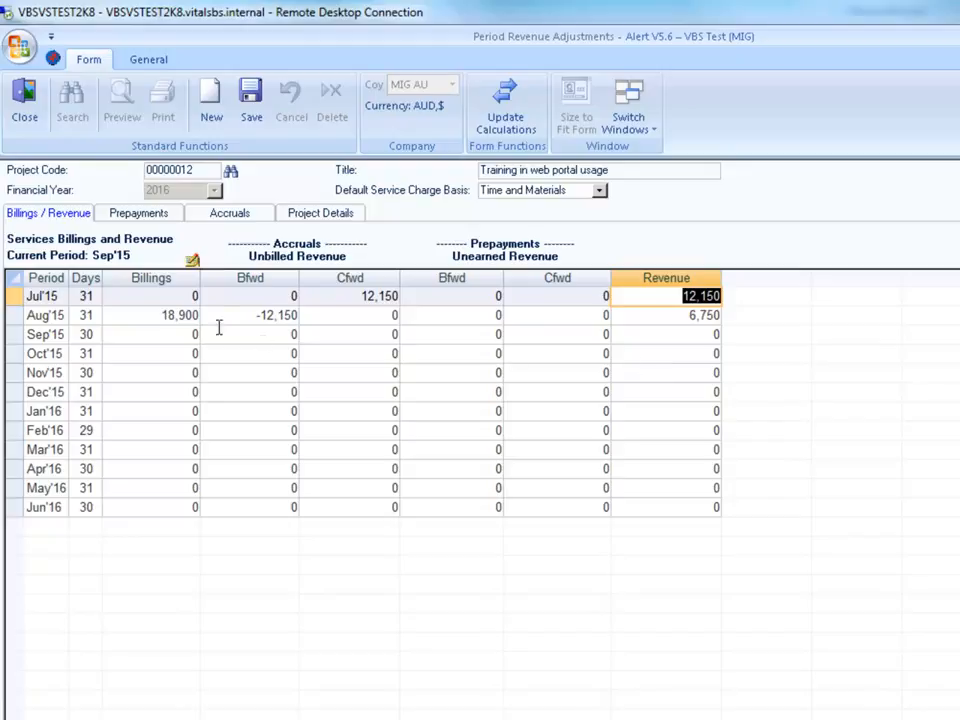
click(196, 295)
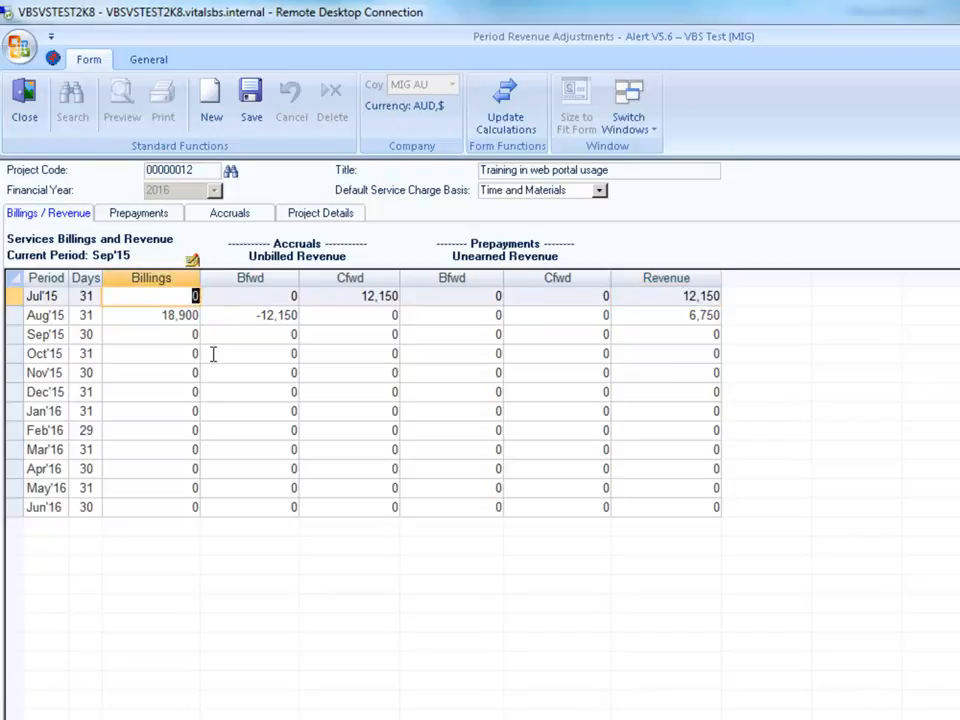
Compare the Aug'15 billings, brought-forward accrual and revenue with the Jul'15 accrual and revenue, and close Period Revenue Adjustments
drag(163, 313, 201, 316)
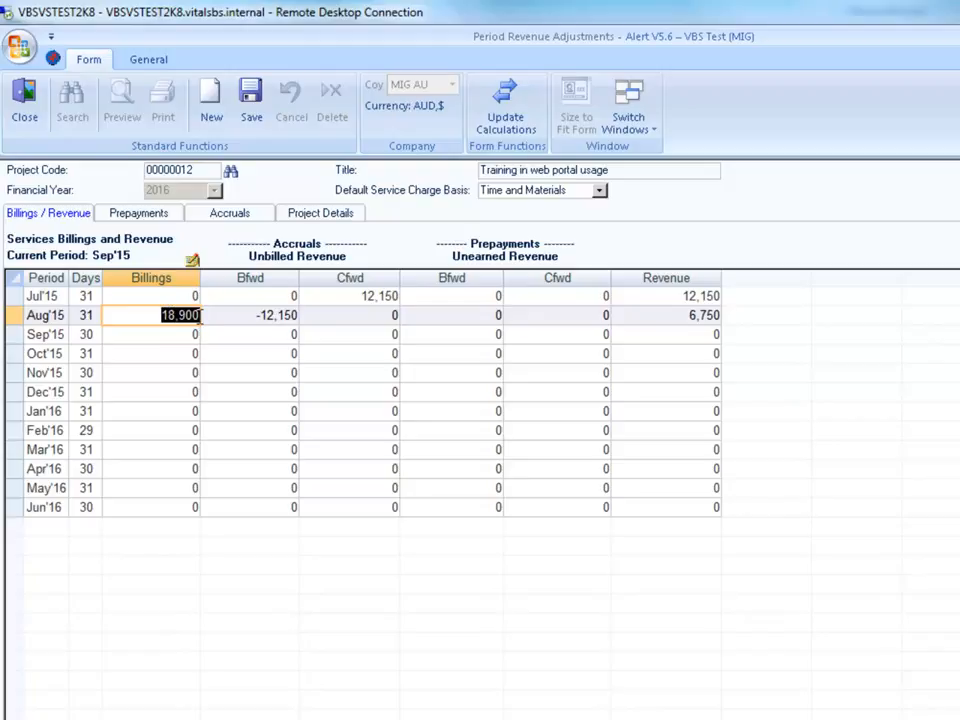
drag(259, 315, 297, 315)
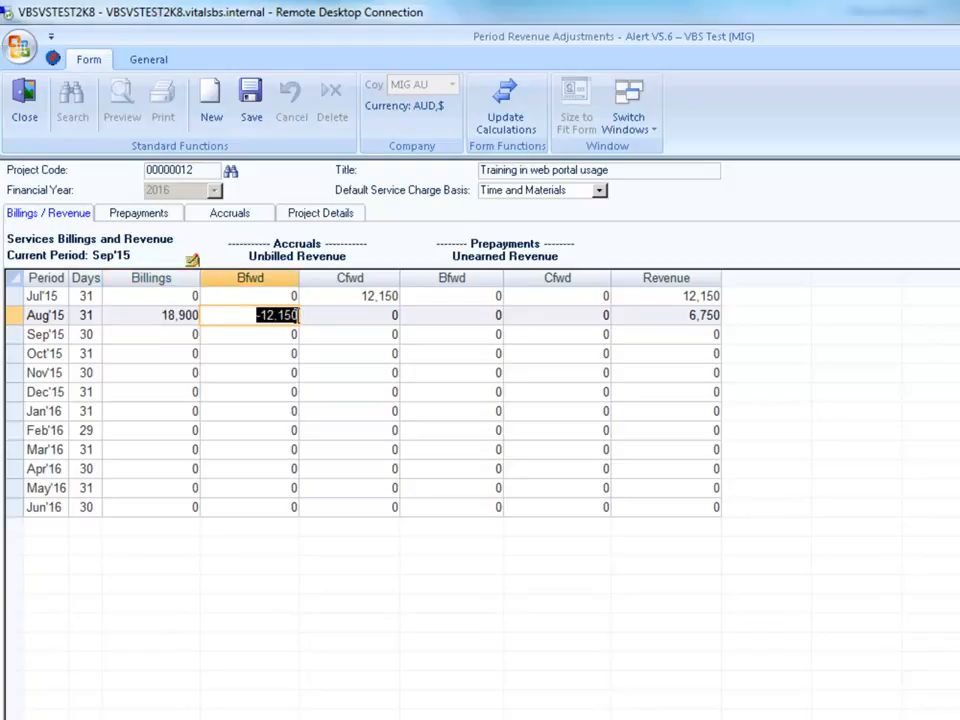
click(362, 297)
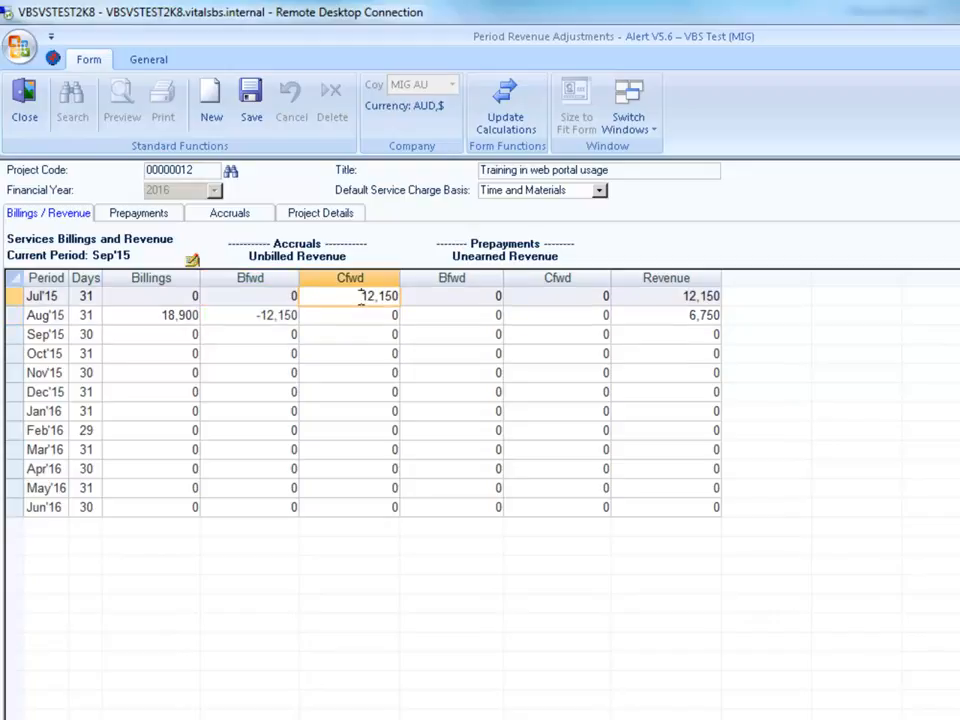
click(684, 316)
drag(684, 316, 720, 316)
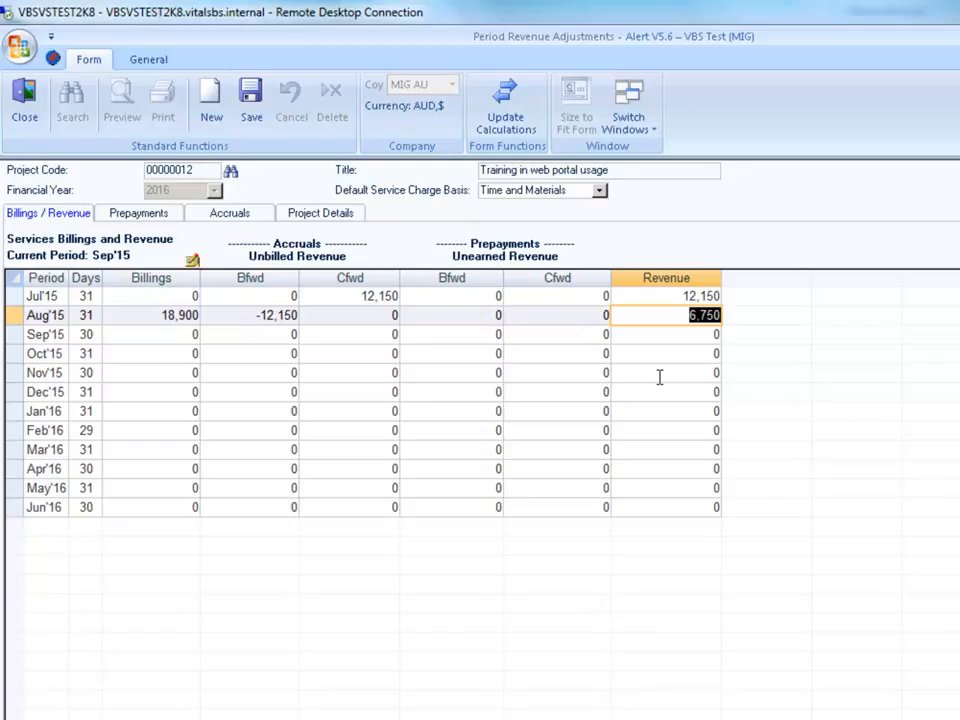
click(686, 296)
drag(686, 296, 729, 295)
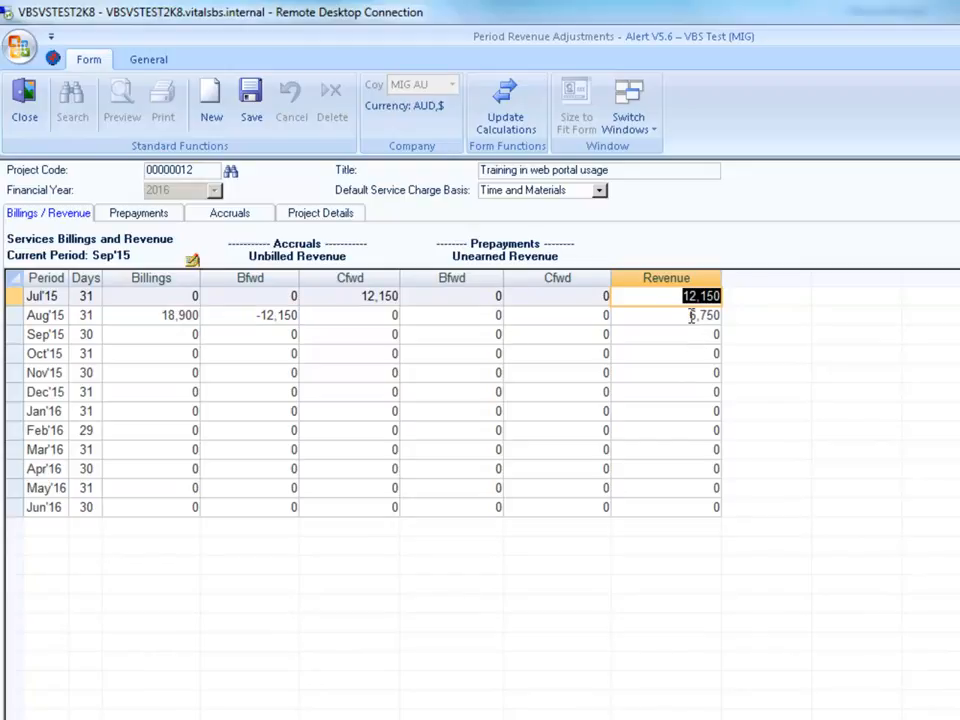
drag(160, 316, 199, 315)
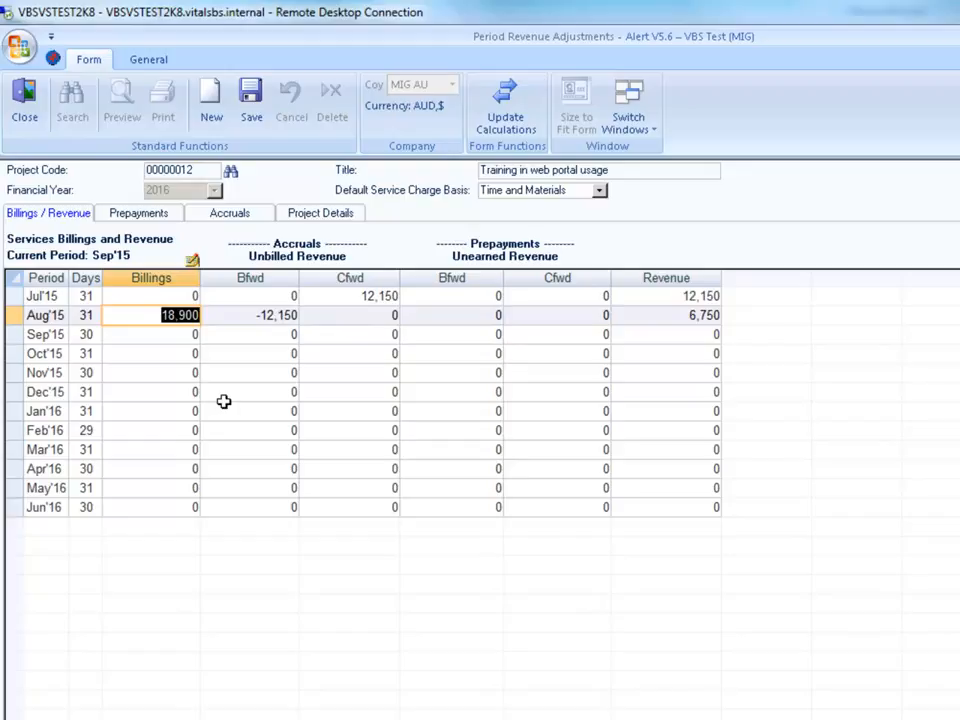
click(256, 316)
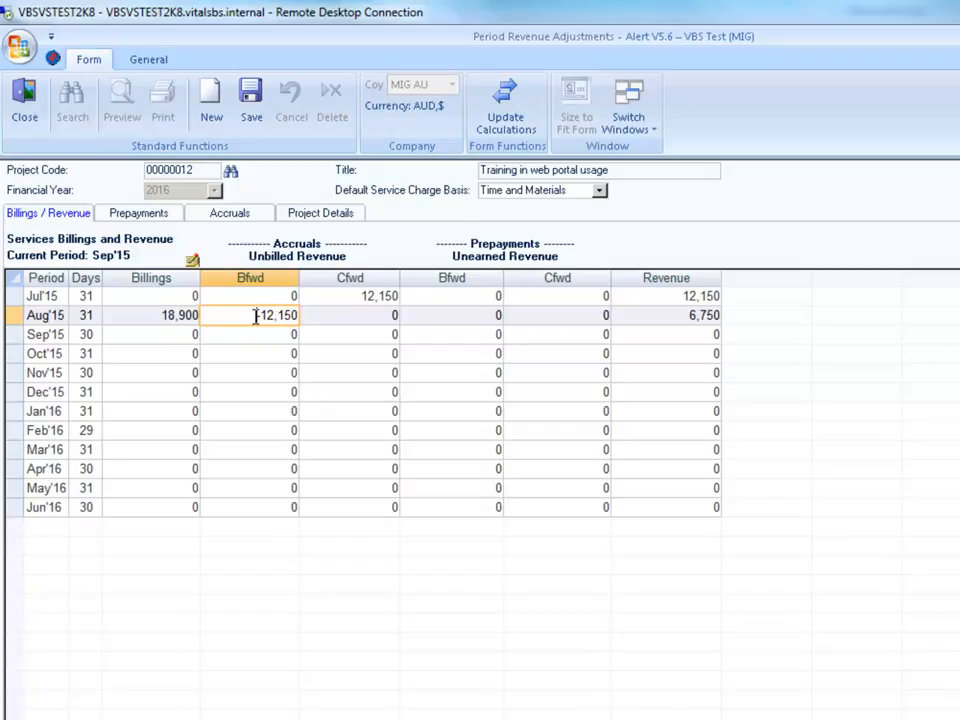
click(26, 117)
click(752, 617)
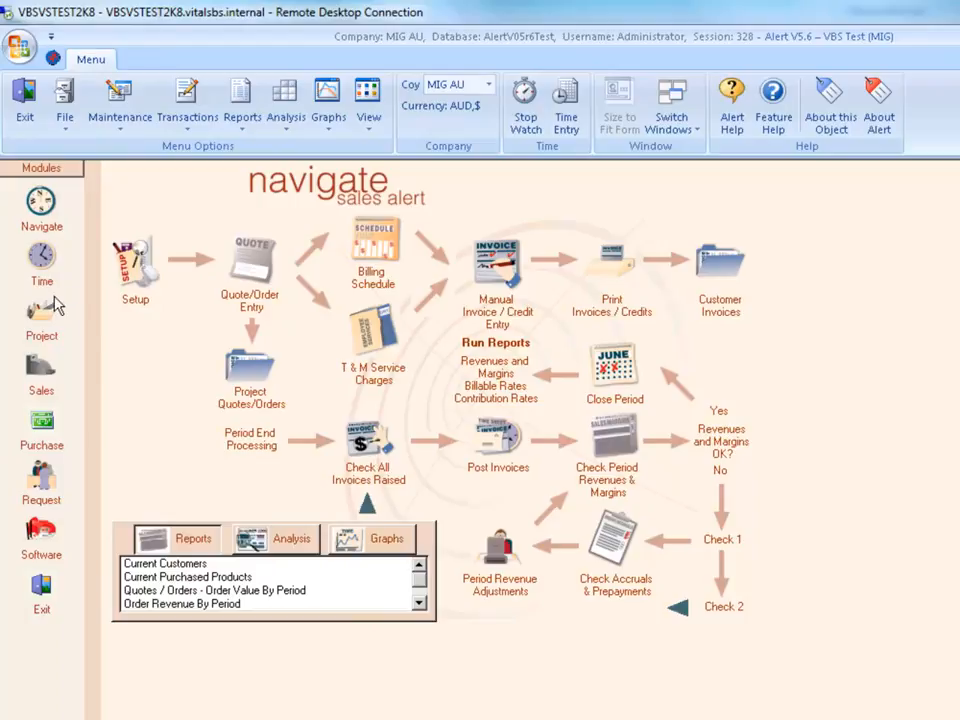
Open Project Maintenance from the Project module and load project 00000013
click(36, 252)
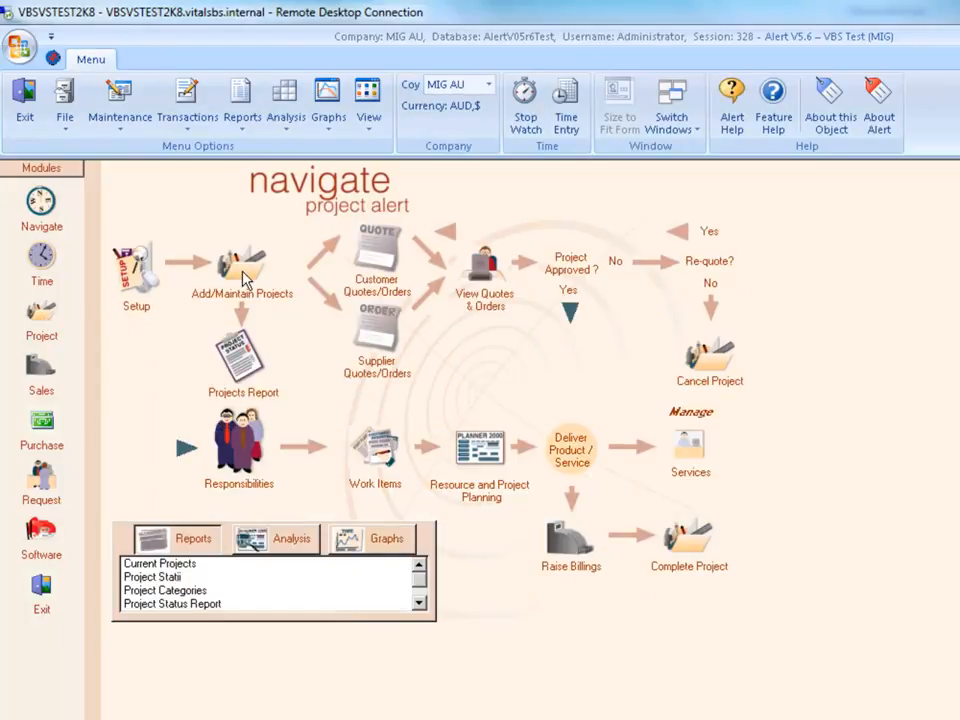
click(243, 279)
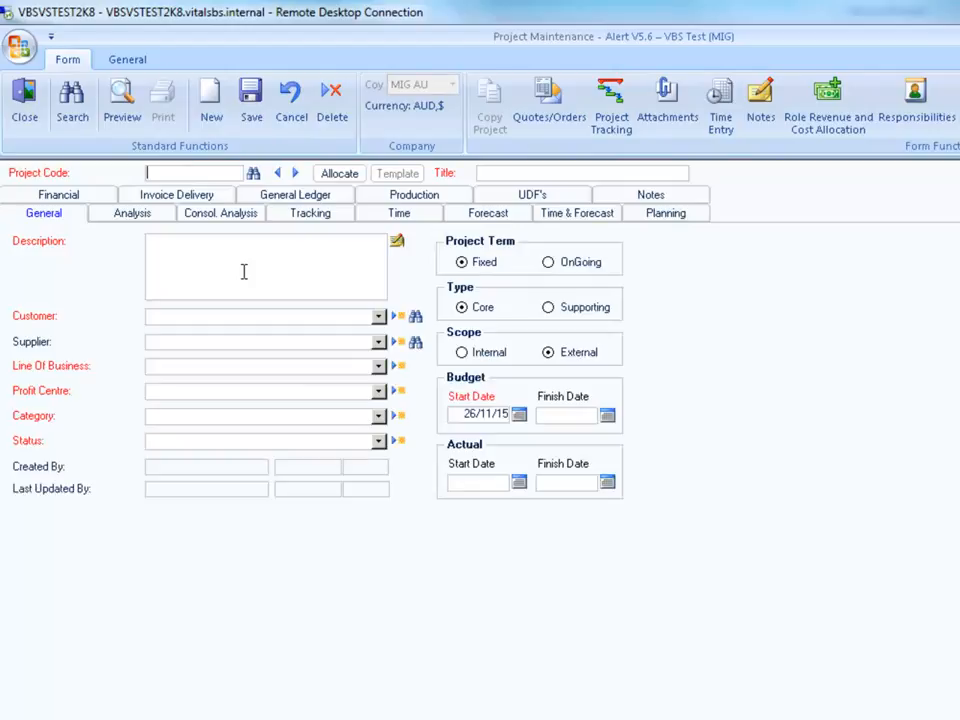
text(13)
key(Tab)
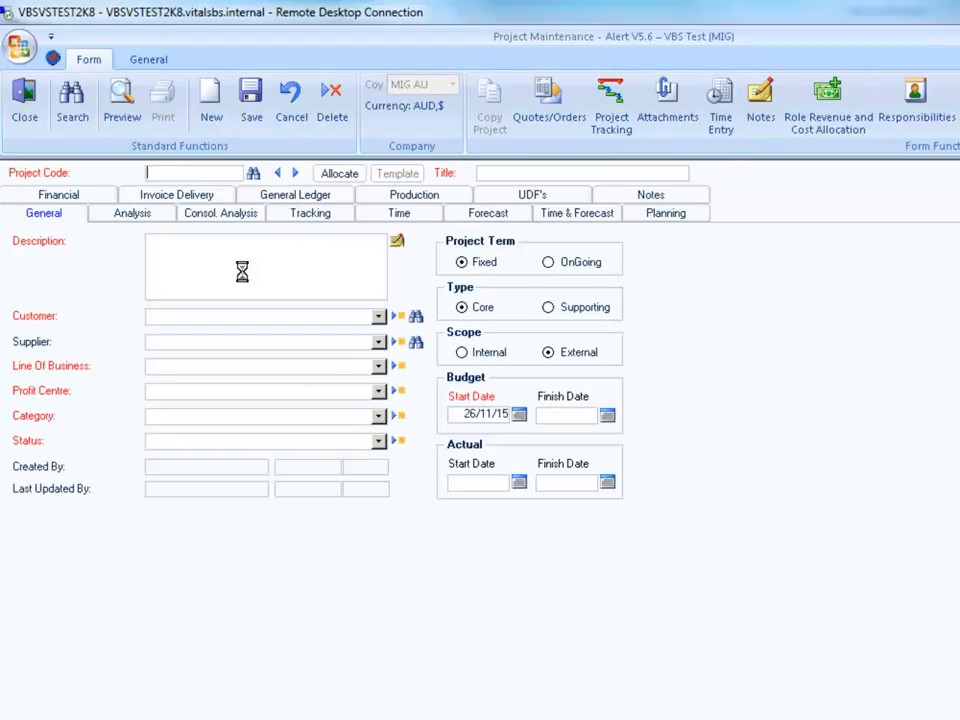
View the Earned Revenue Method options in the project's Financial settings without changing them, and close Project Maintenance
click(73, 203)
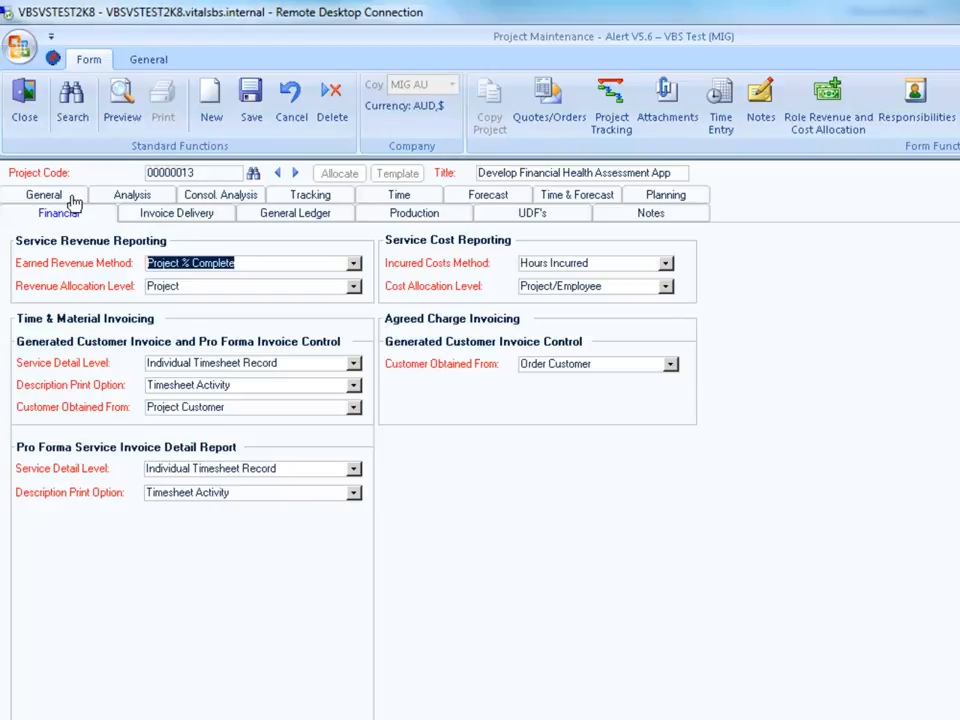
click(354, 264)
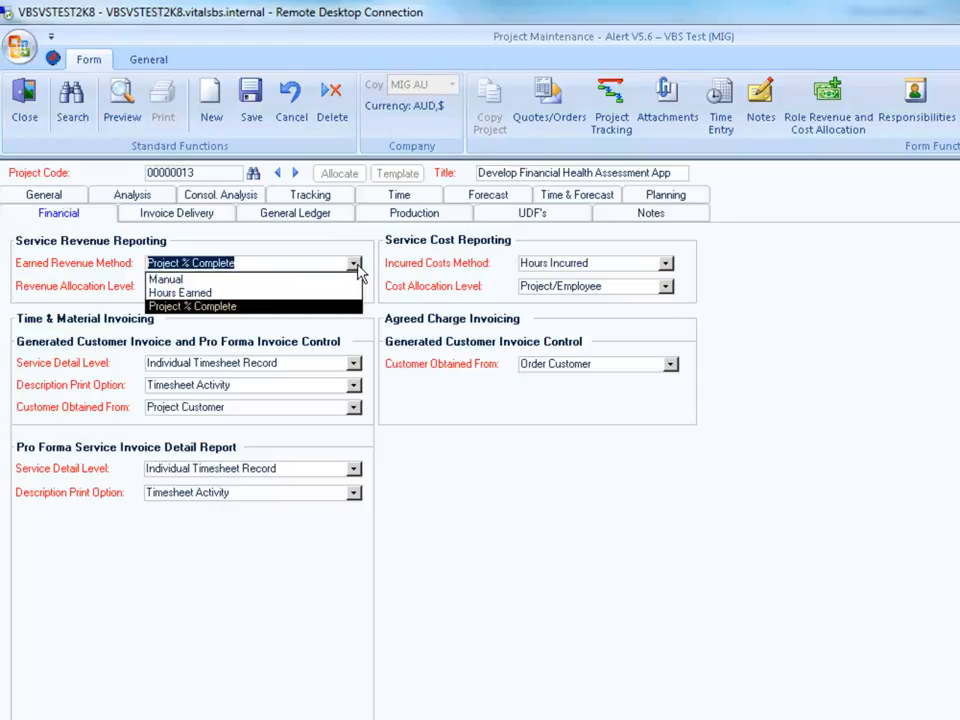
click(326, 242)
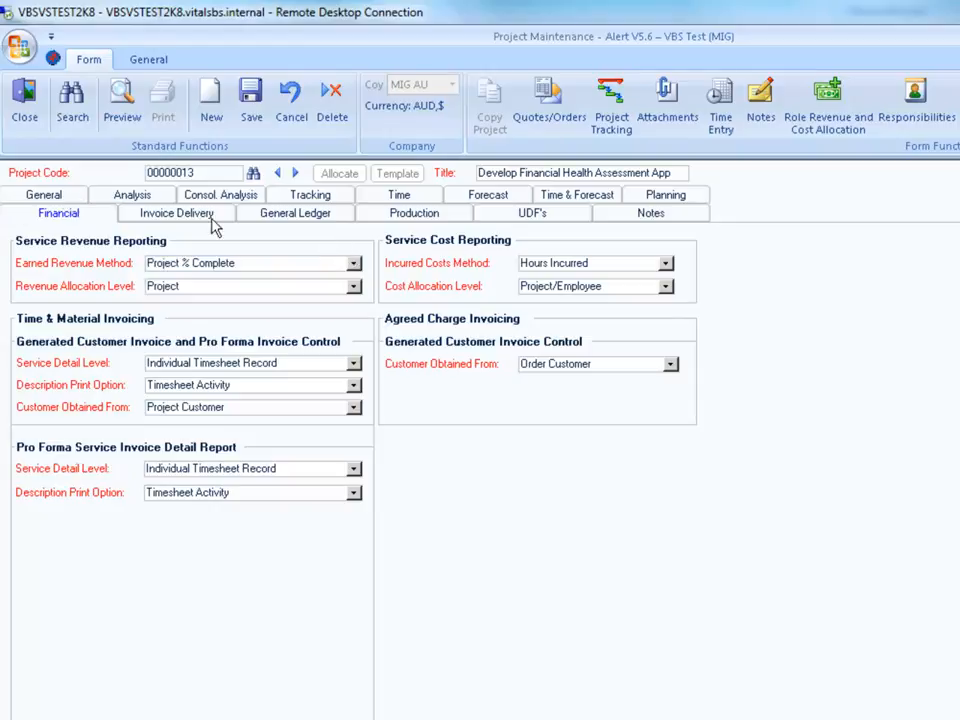
click(35, 121)
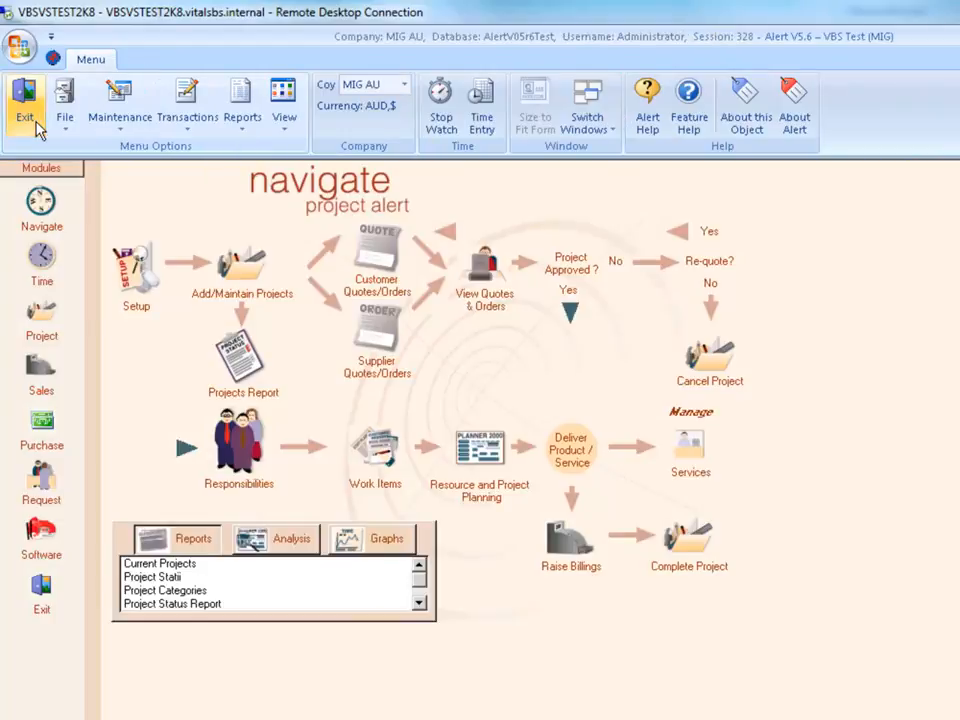
Open Update Project Tracking and load project 00000013
click(186, 110)
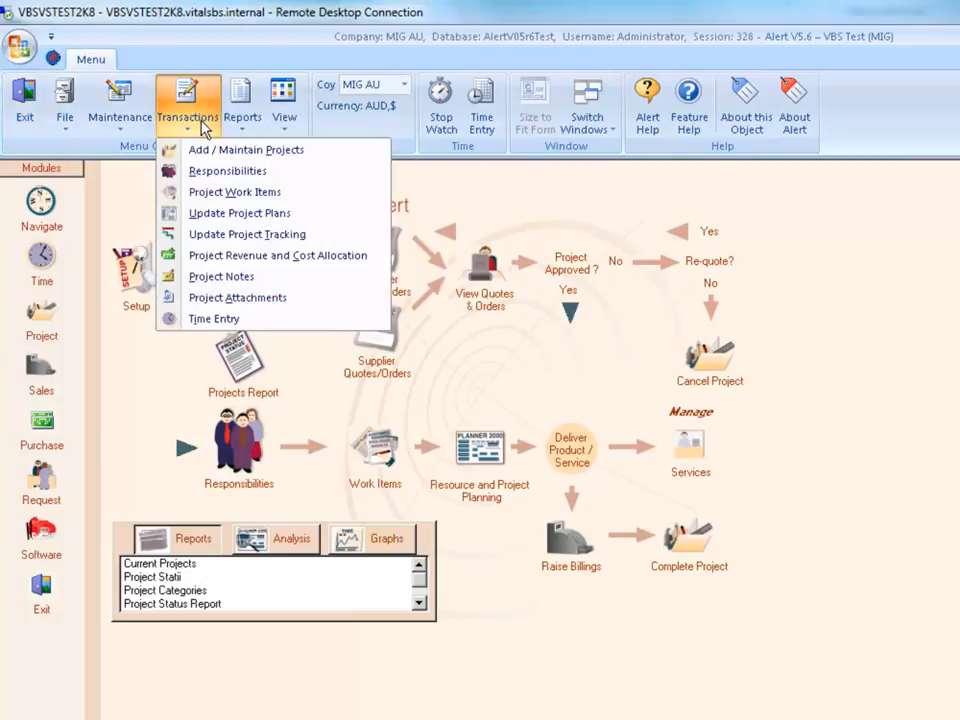
click(241, 236)
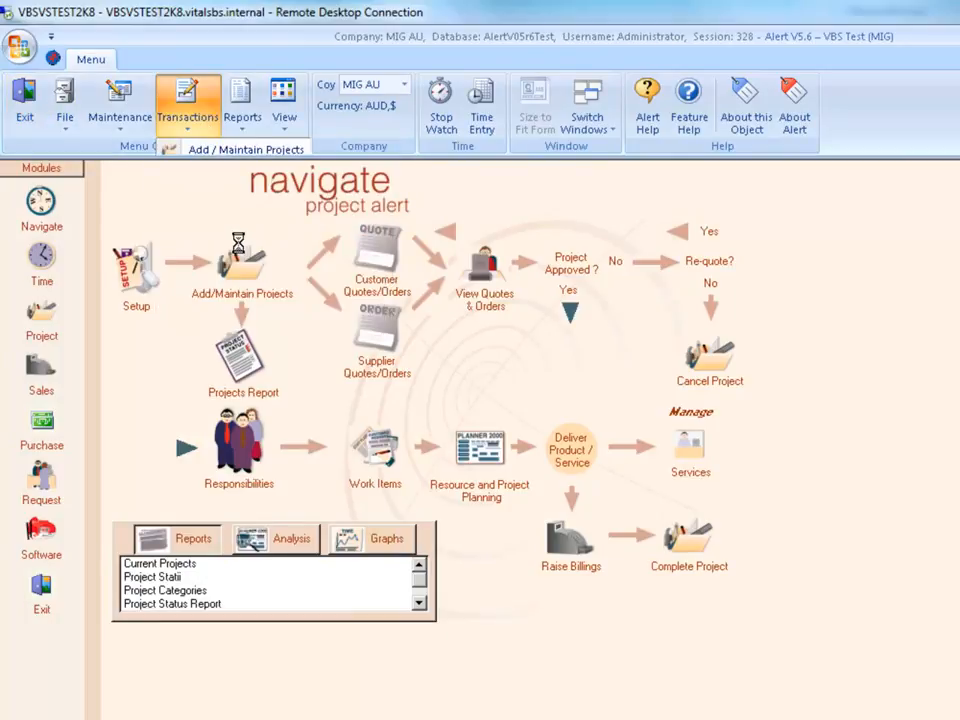
text(00000013)
key(Return)
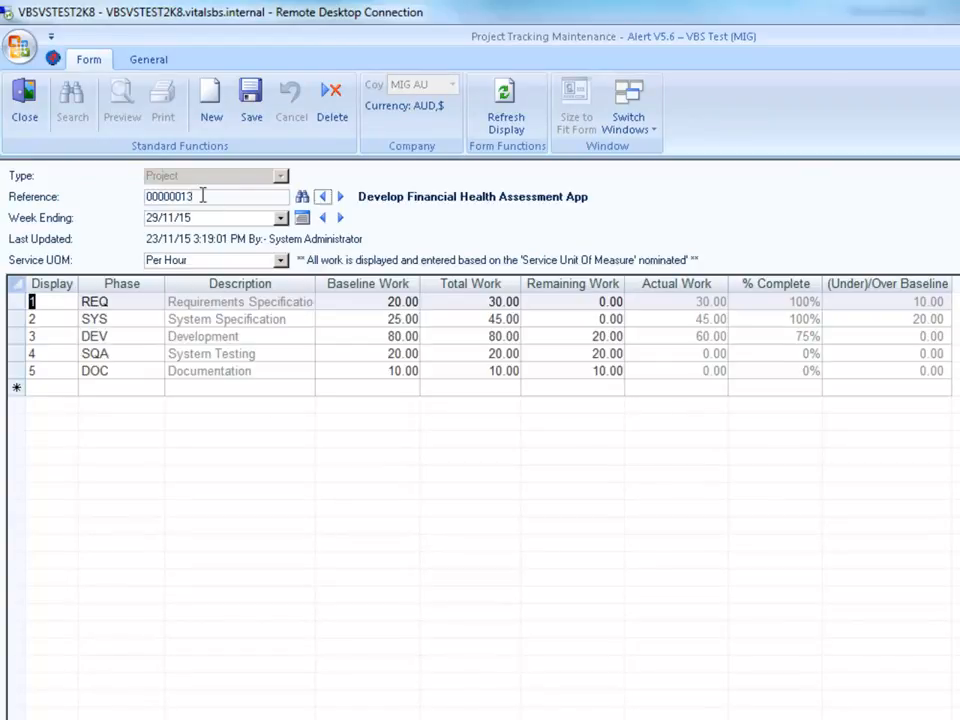
Set the Week Ending date of the project tracking to 04/10/15
click(302, 217)
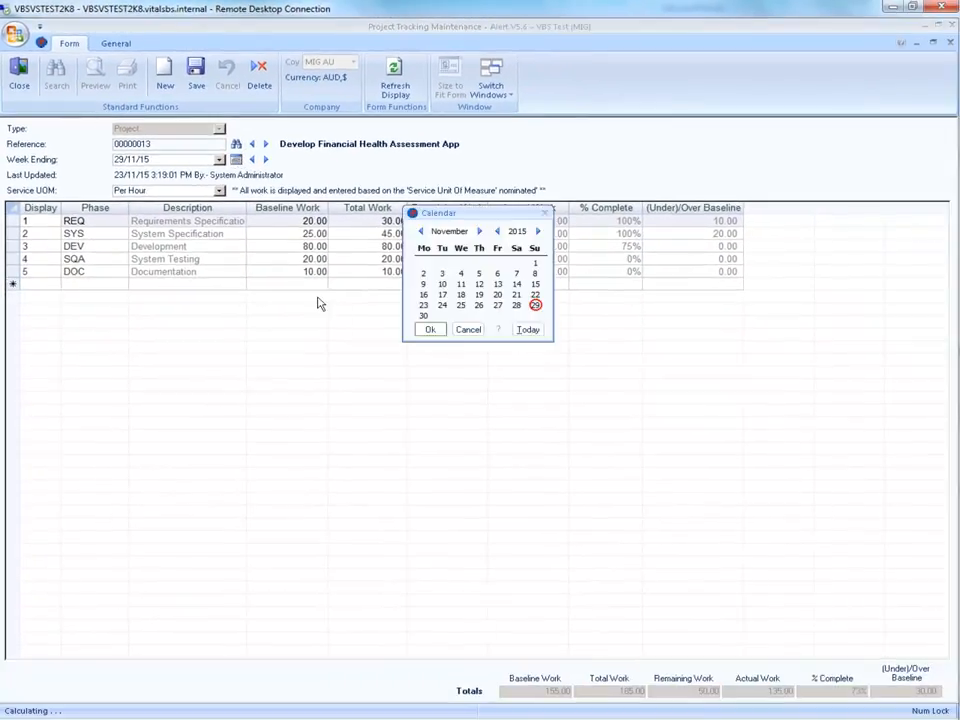
click(421, 232)
click(421, 232)
click(445, 303)
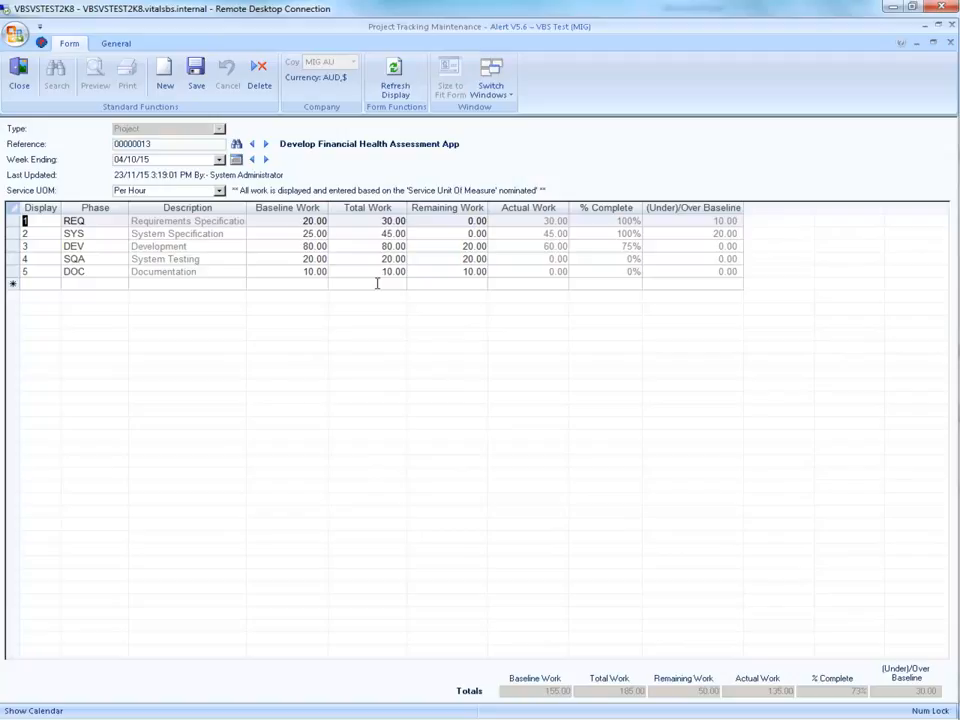
Examine the Baseline Work, Total Work, Actual Work and Remaining Work columns for the project's phases
click(295, 210)
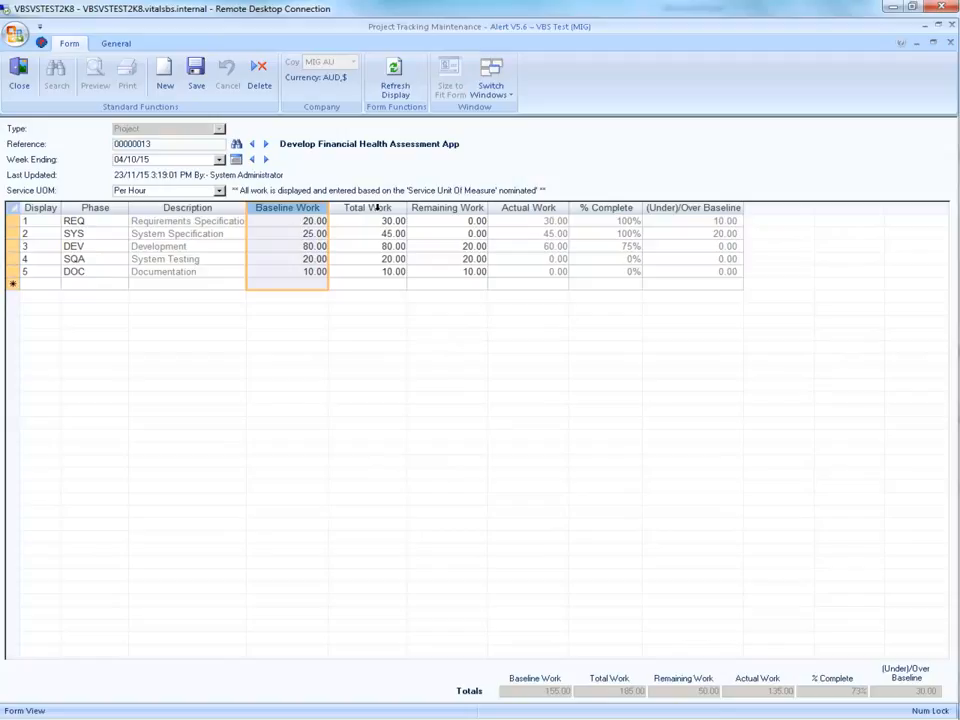
click(380, 210)
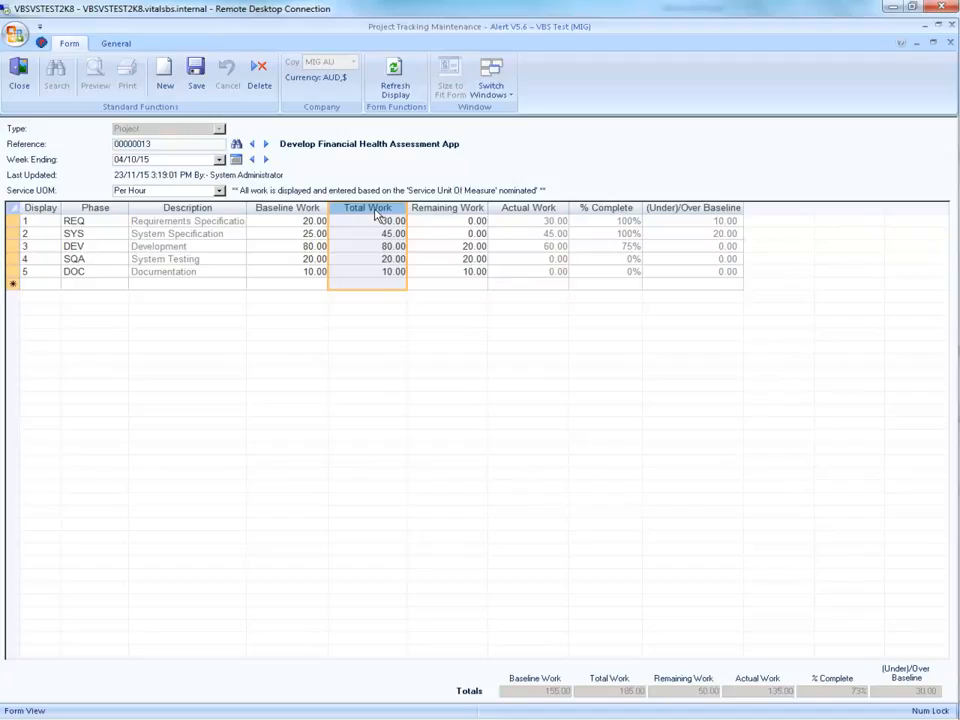
click(529, 209)
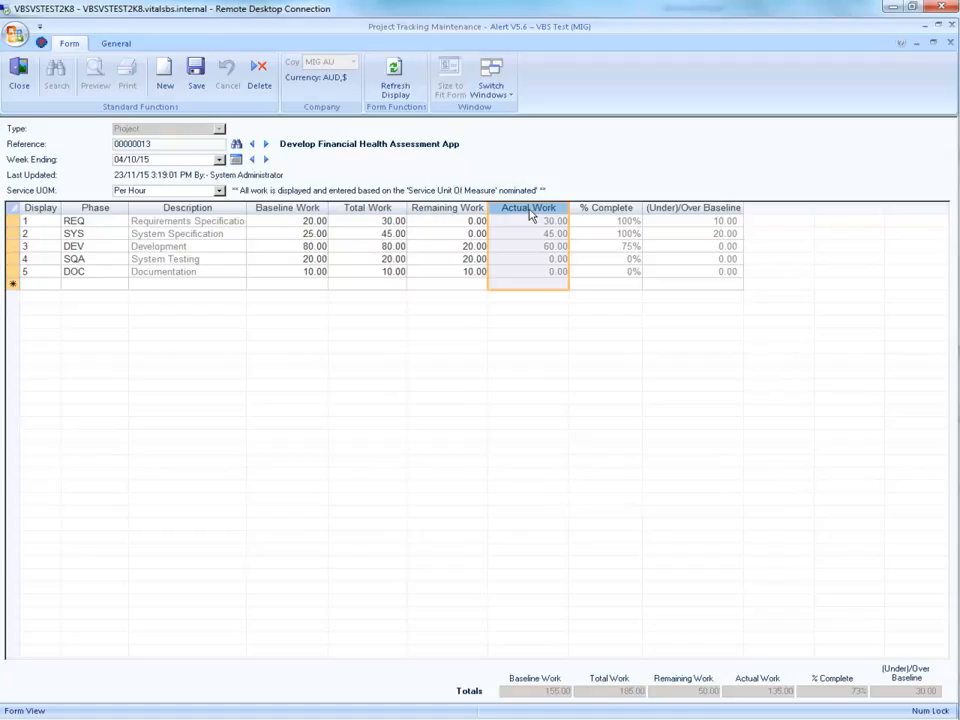
click(447, 210)
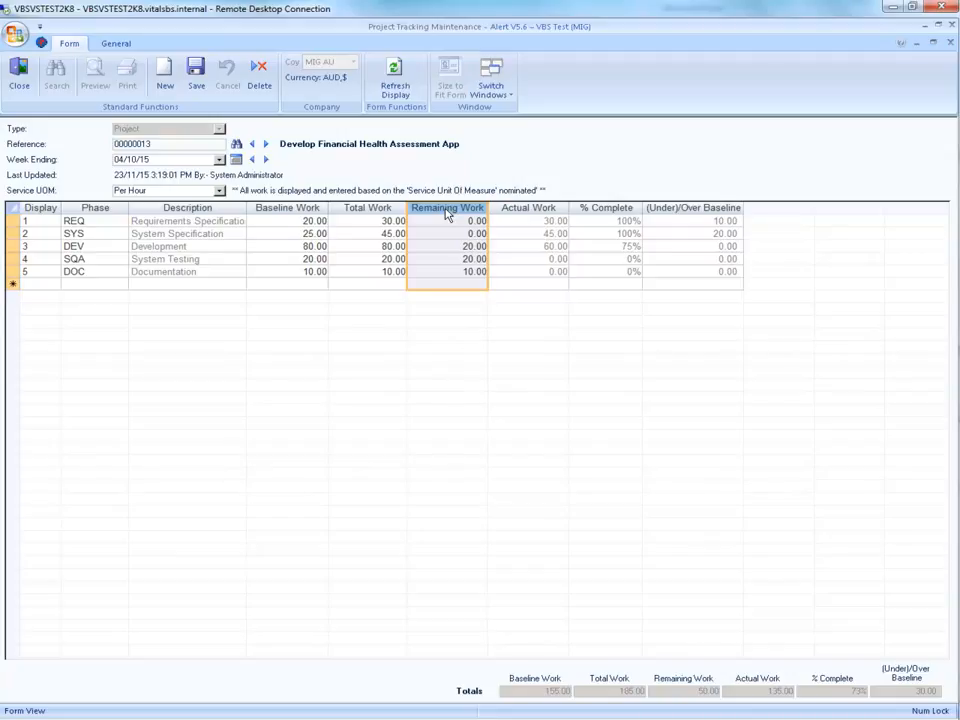
click(295, 207)
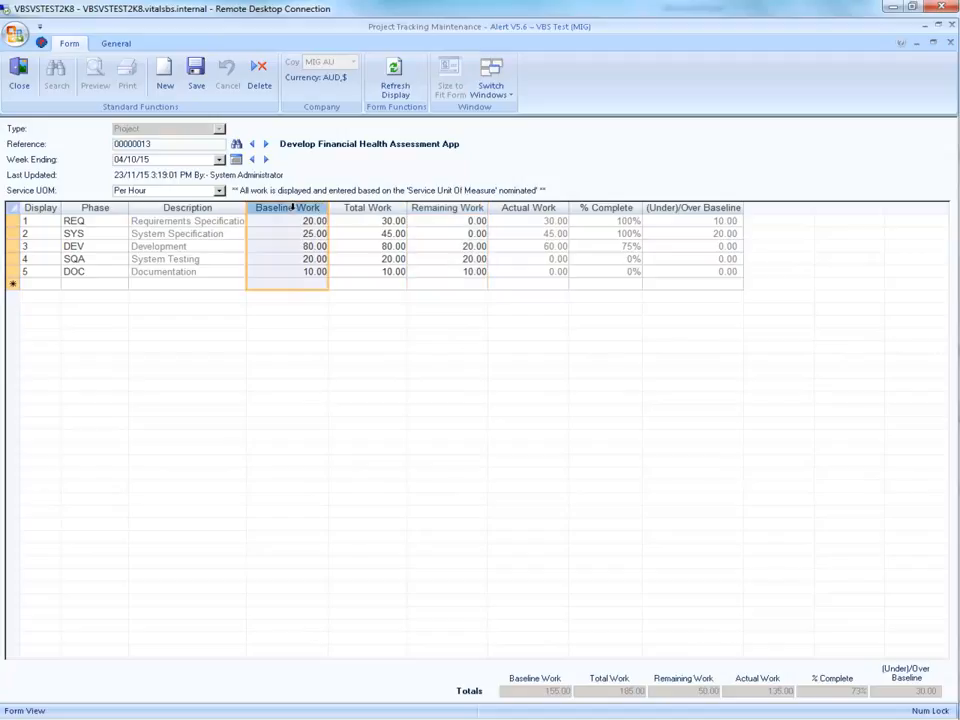
Review the Total Work and Remaining Work columns and the available Week Ending dates, and close Project Tracking Maintenance
click(360, 208)
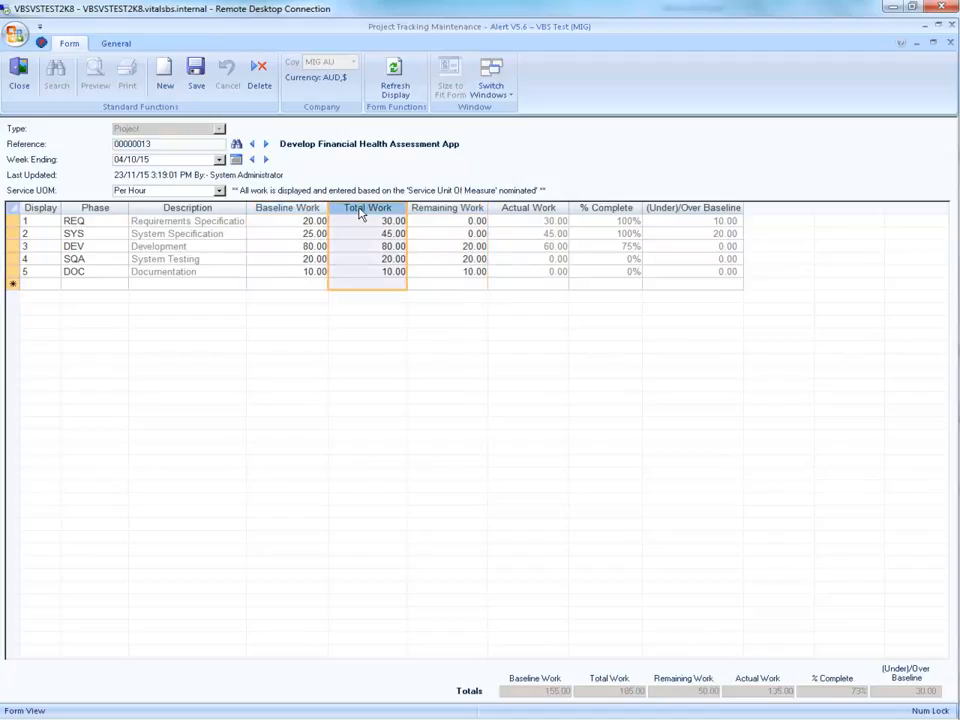
click(446, 209)
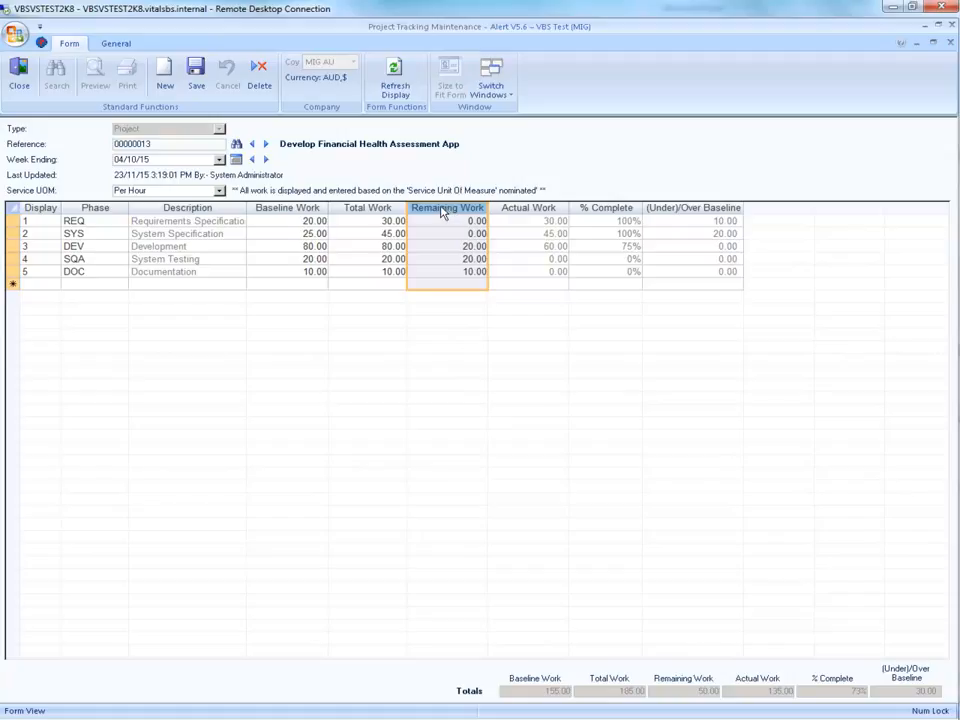
click(219, 160)
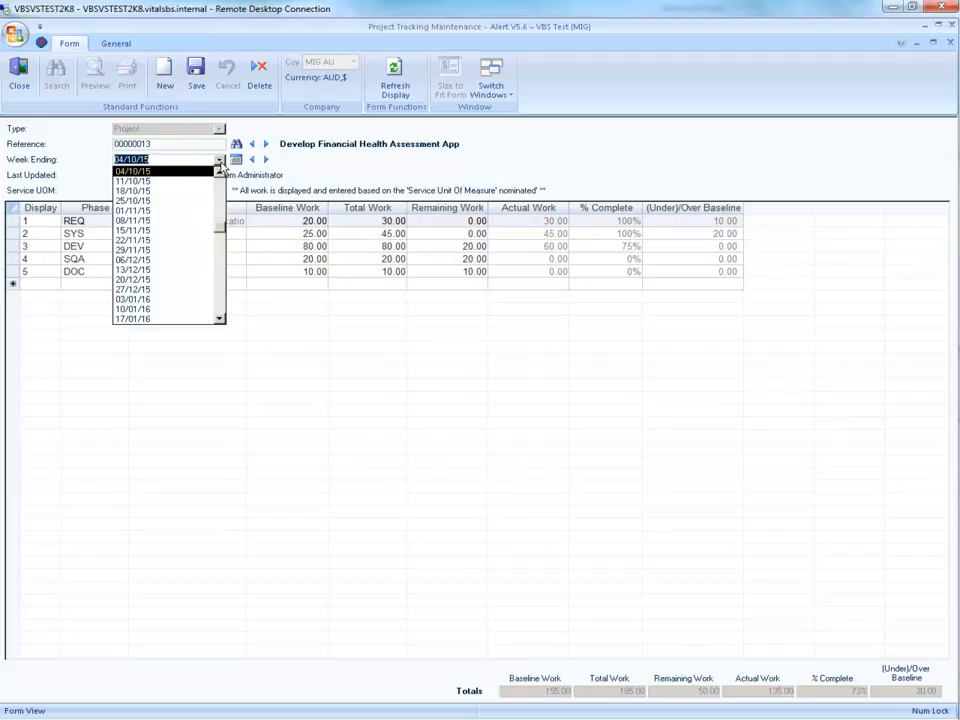
click(336, 169)
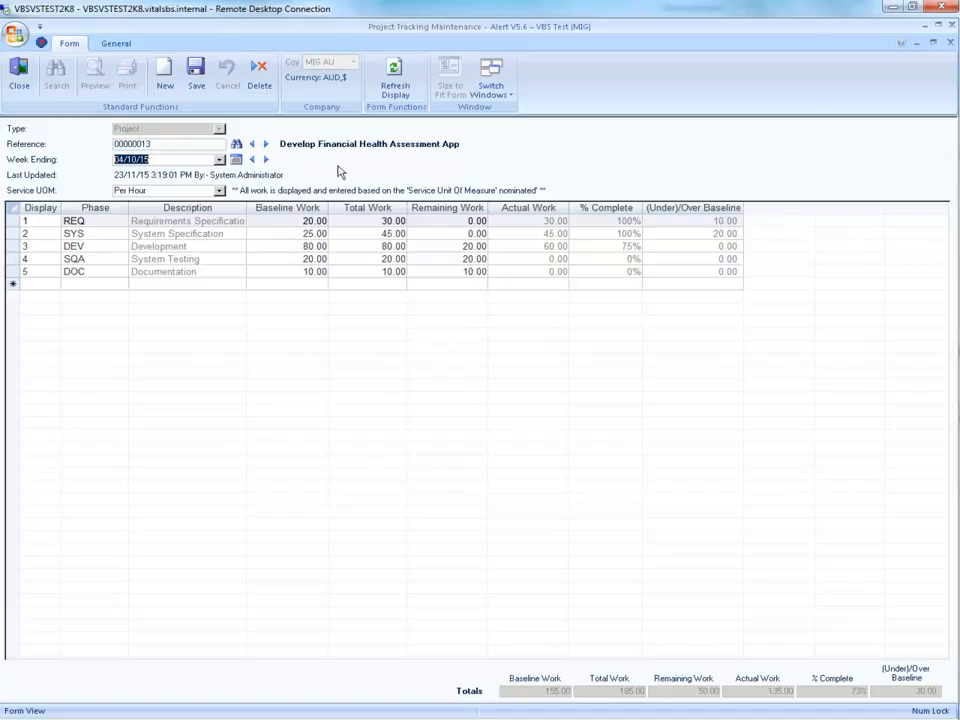
click(21, 74)
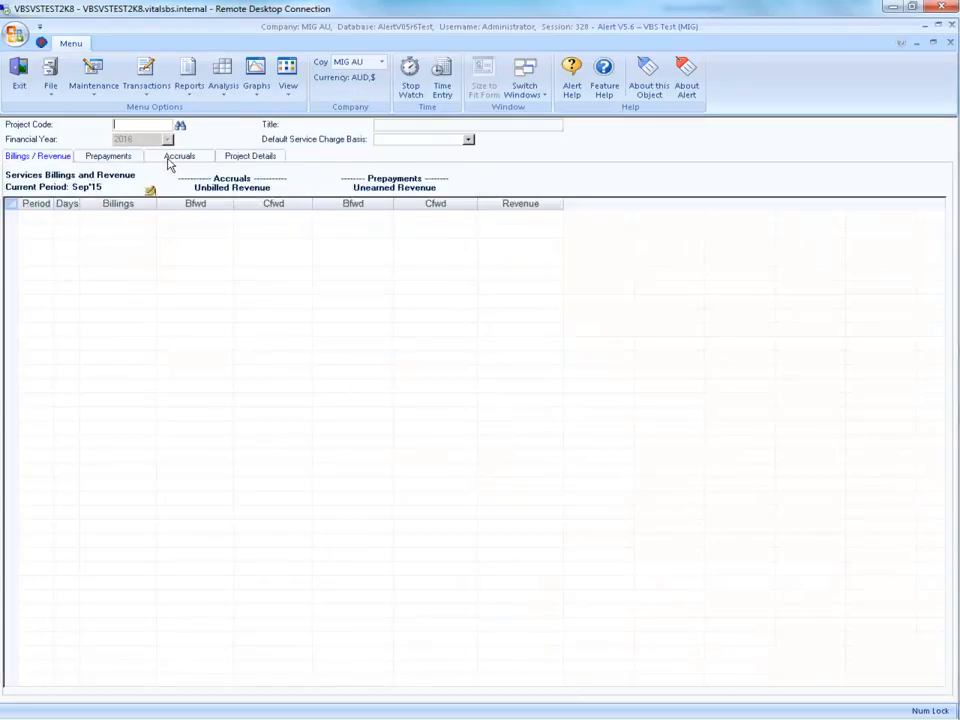
Load project 00000013 in Period Revenue Adjustments and display its accruals for the current period
text(00000013)
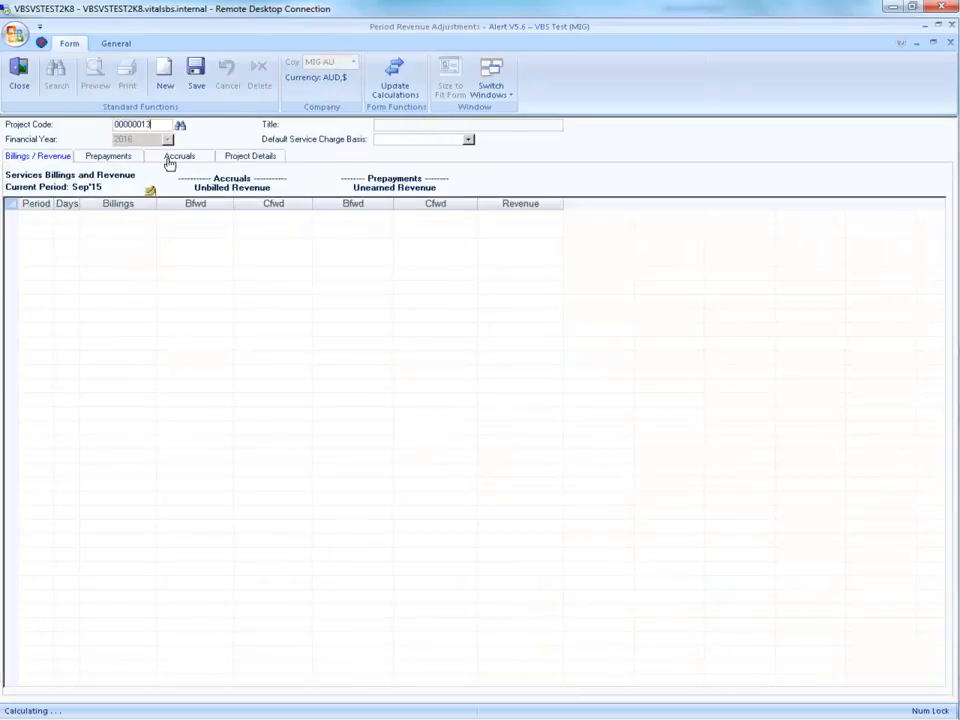
key(Return)
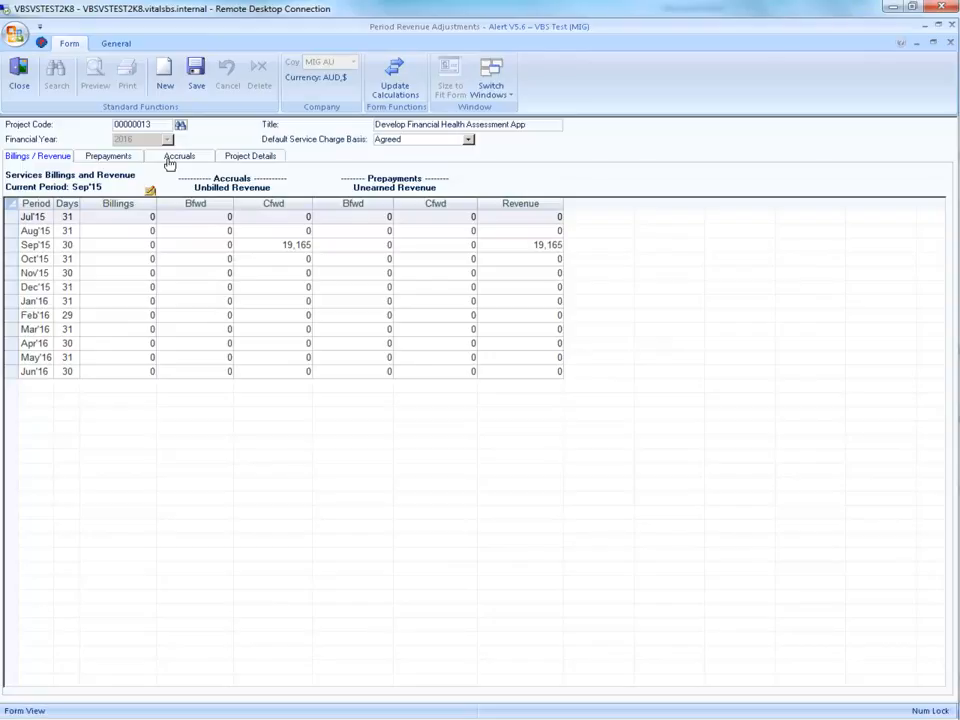
click(187, 159)
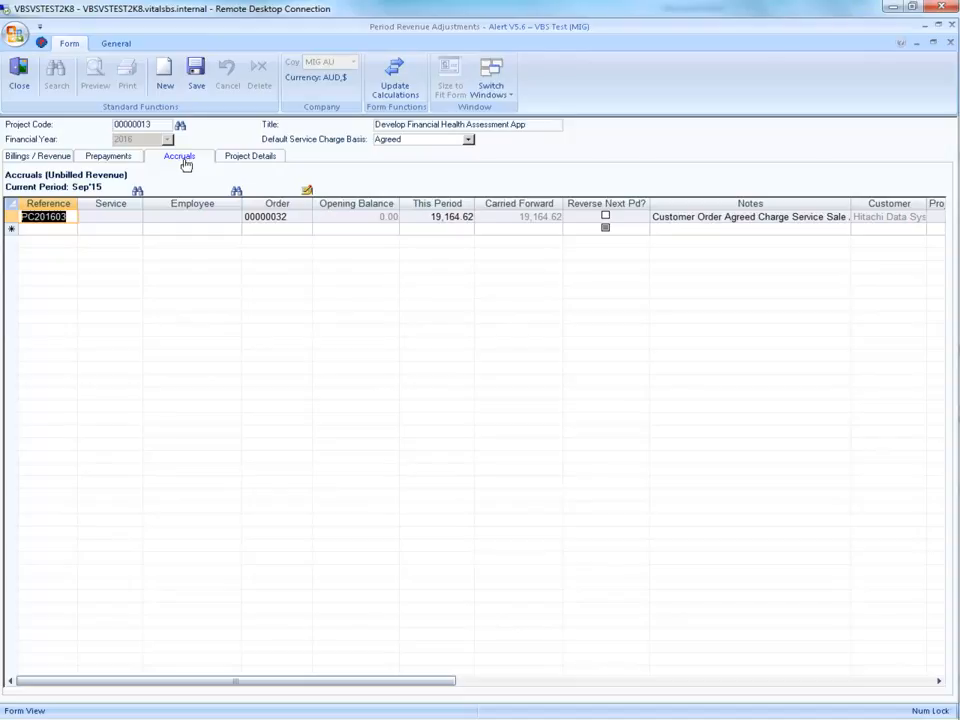
Examine the accrual's full notes for sale amount, period dates, tracking week, work hours, % complete and calculated earned revenue, and close them
click(694, 216)
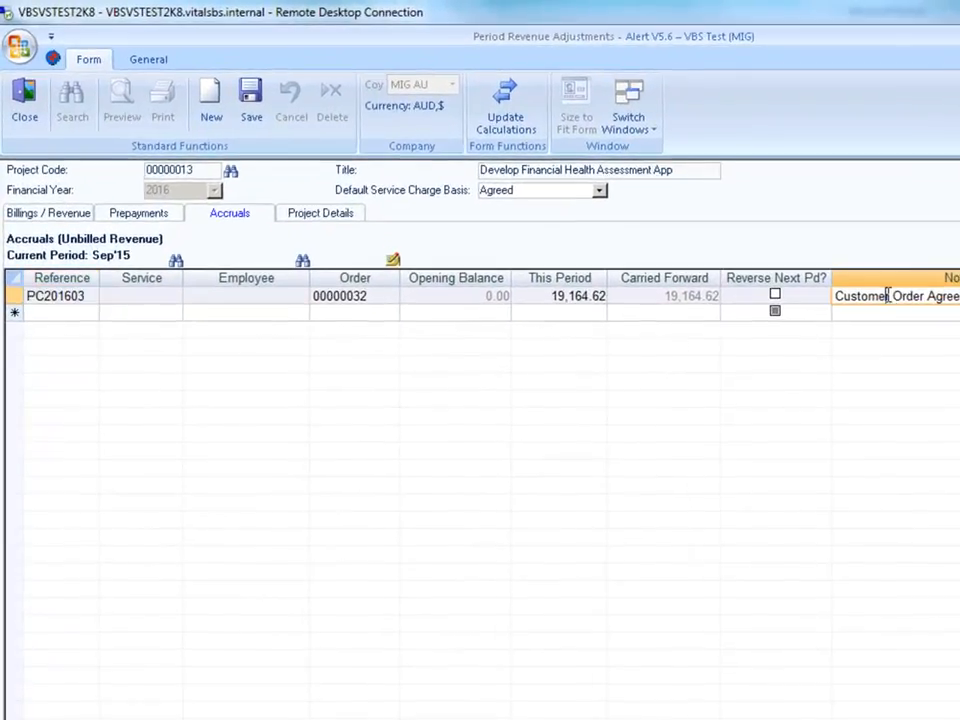
double_click(886, 295)
click(643, 444)
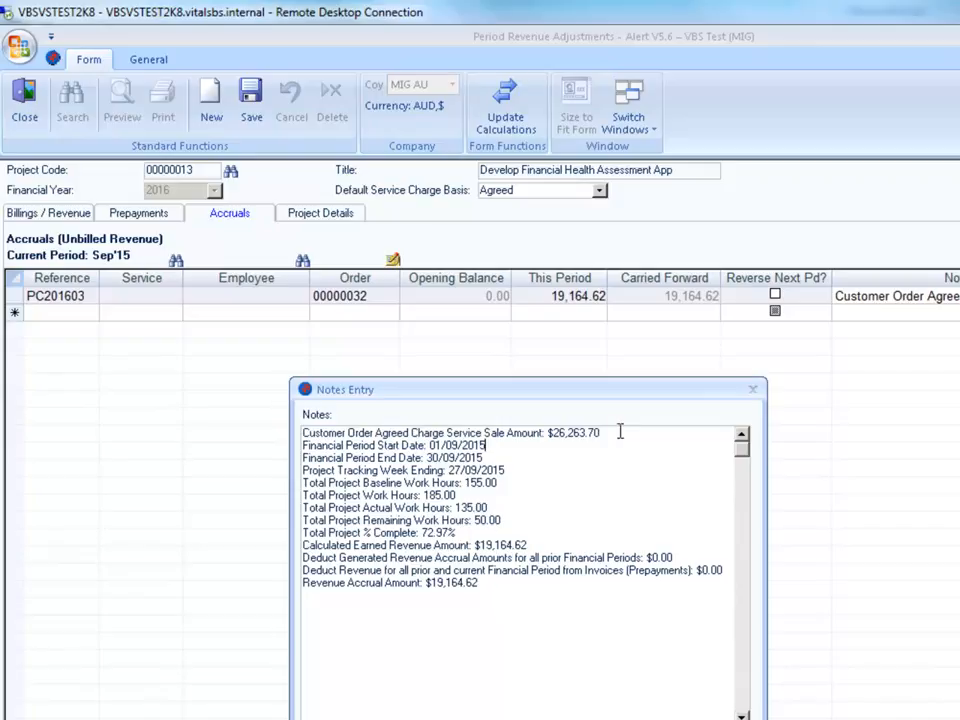
drag(608, 433, 548, 436)
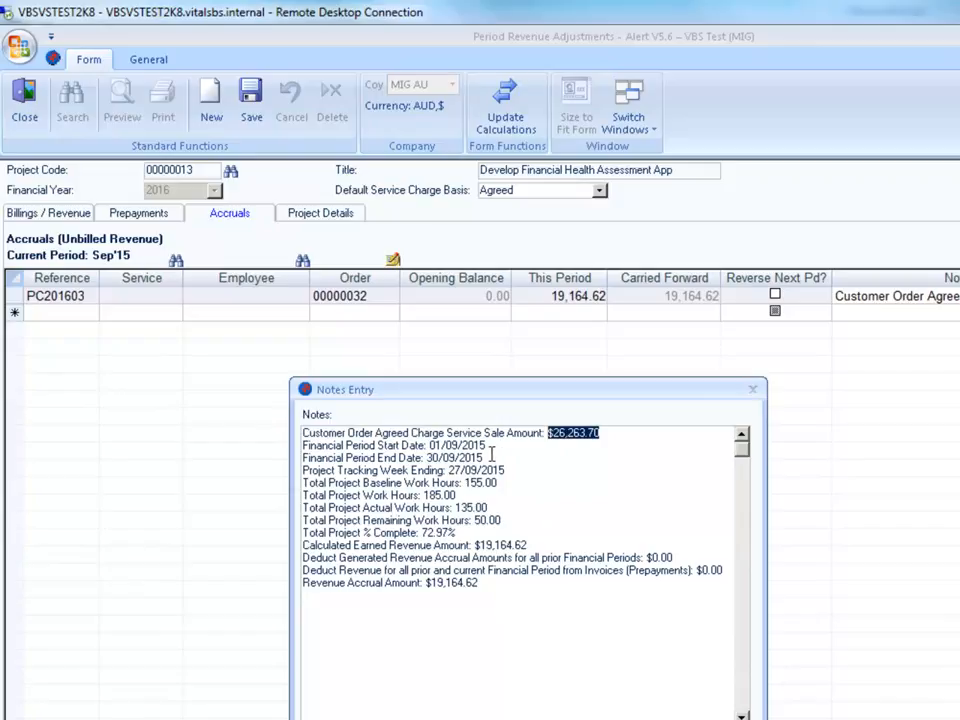
drag(491, 456, 287, 450)
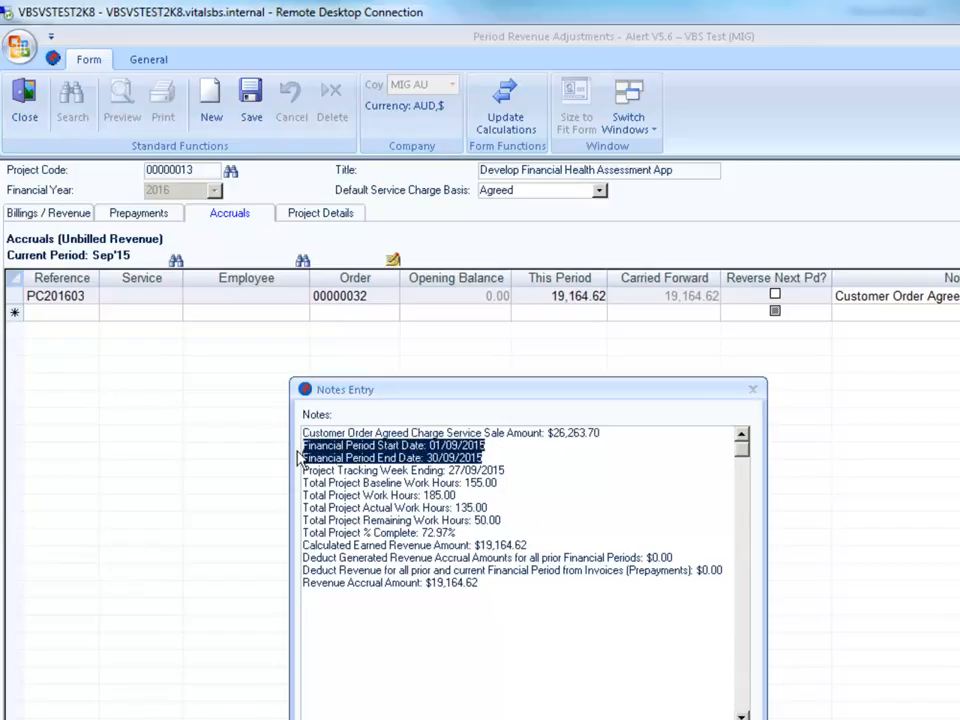
drag(508, 467, 300, 468)
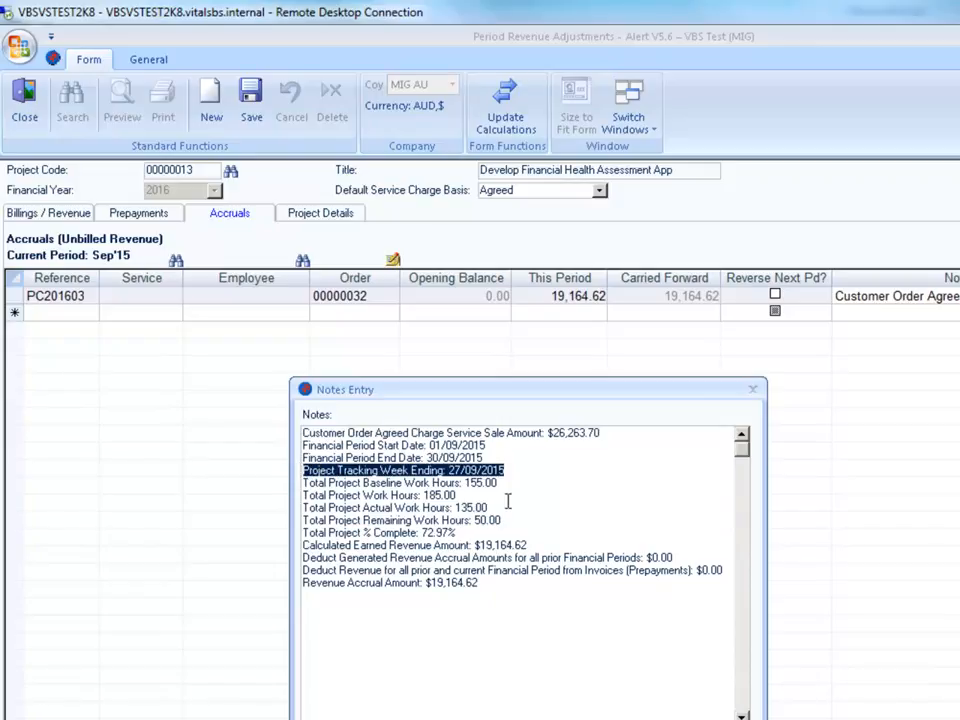
drag(503, 520, 337, 485)
drag(456, 533, 302, 532)
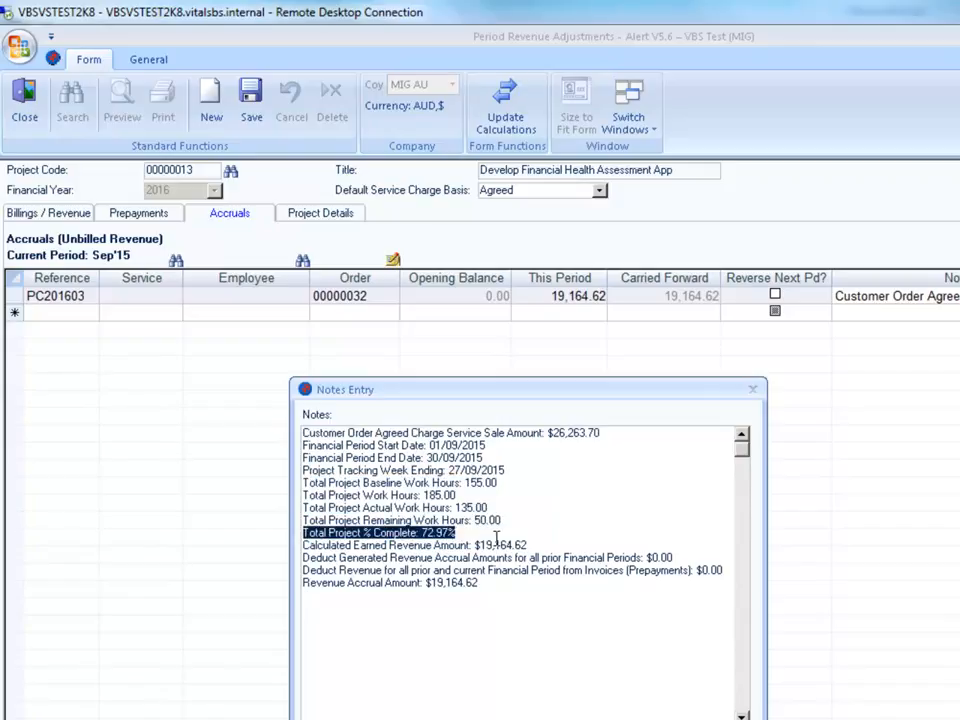
drag(536, 543, 291, 545)
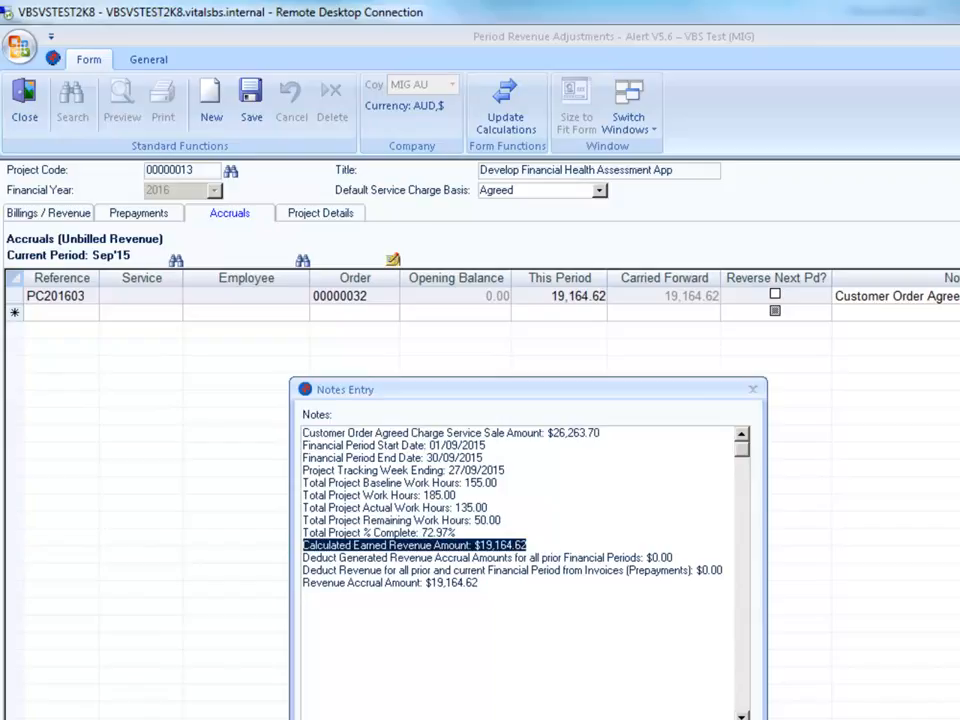
key(Escape)
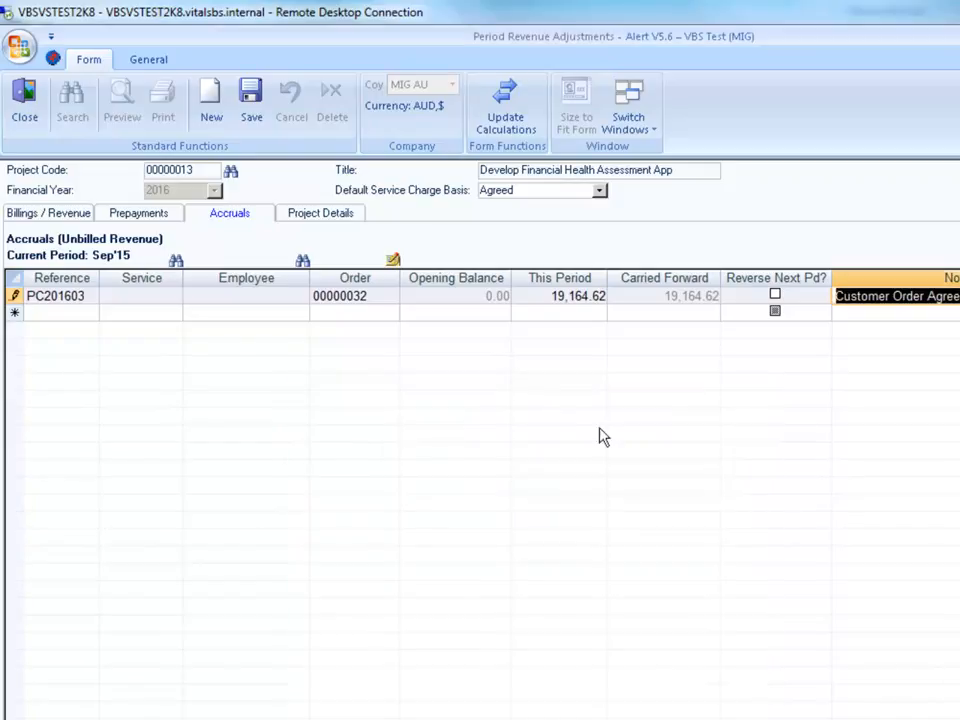
Compare the accrual's This Period amount with the Sep'15 carried-forward accrual and revenue, and close Period Revenue Adjustments, accepting the revenue update
click(551, 296)
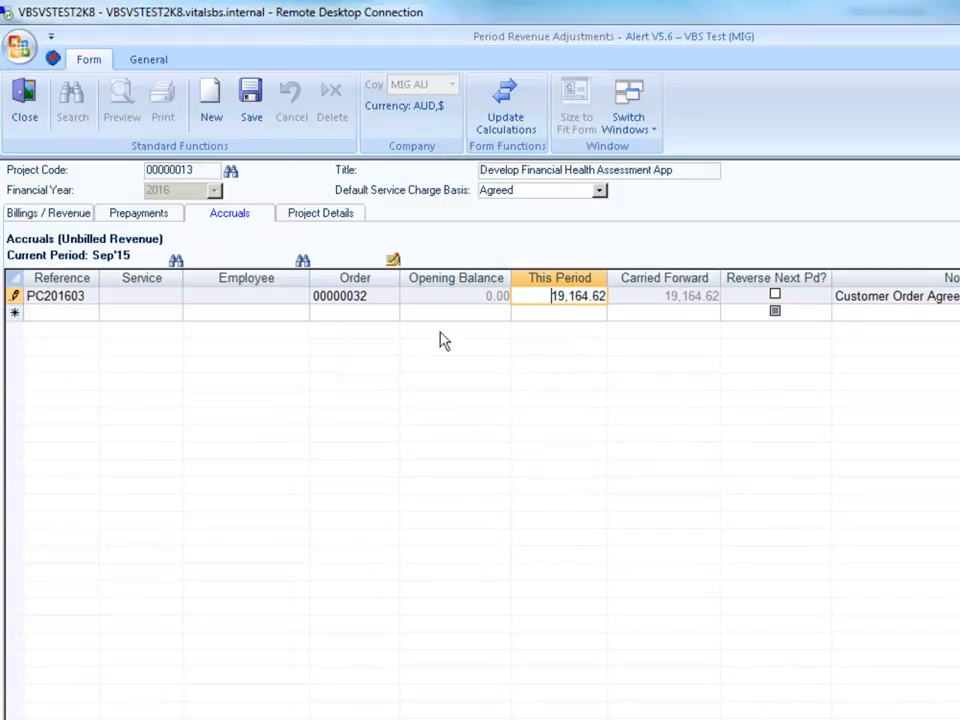
click(55, 214)
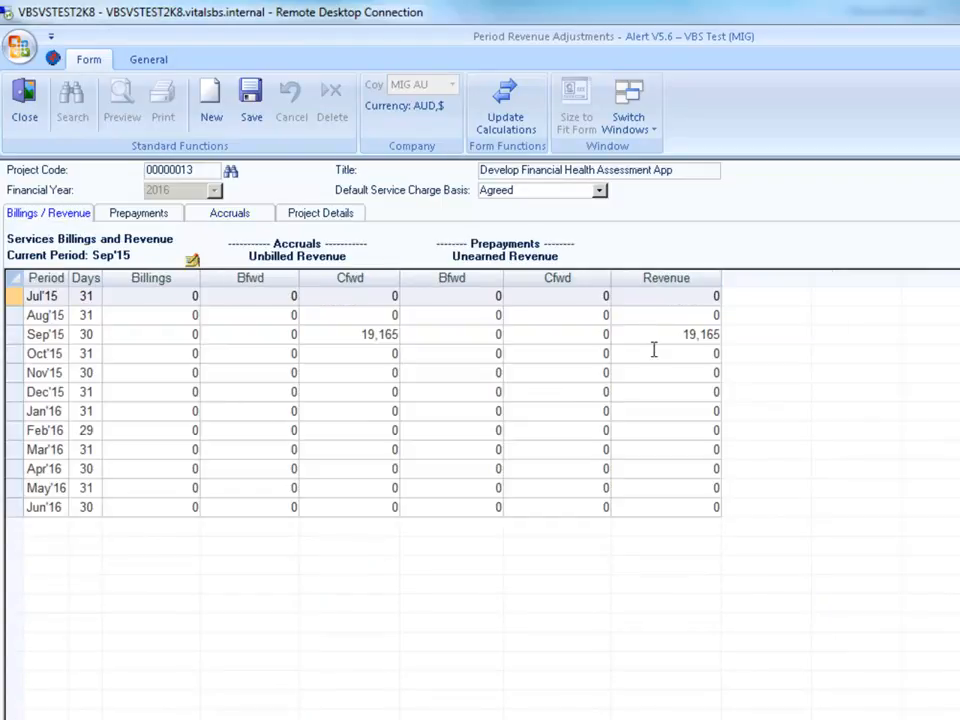
drag(360, 334, 537, 365)
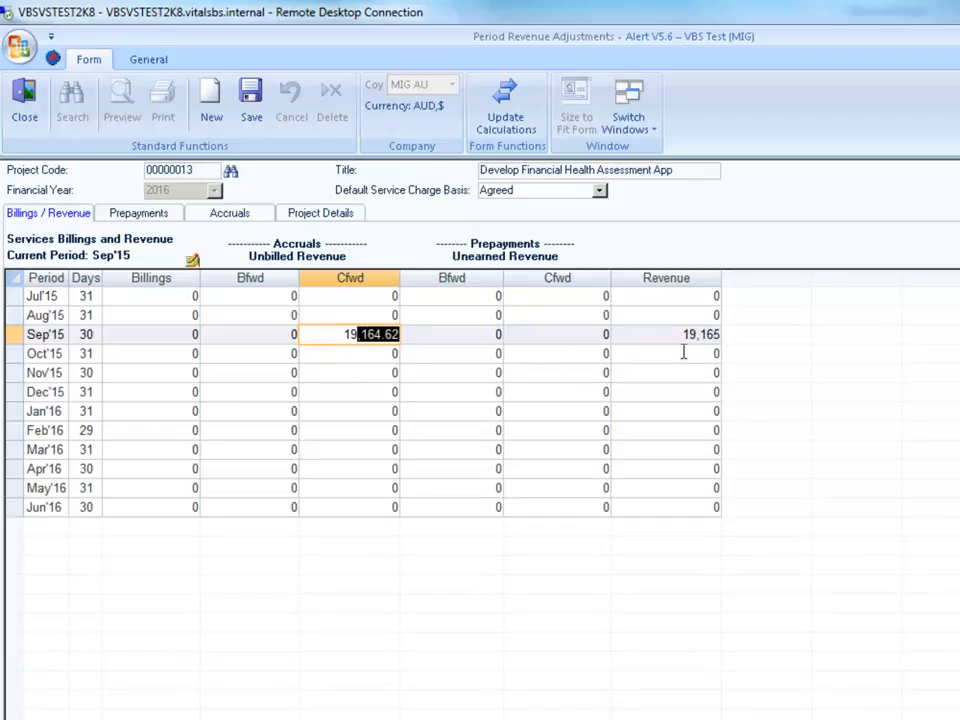
drag(677, 336, 722, 335)
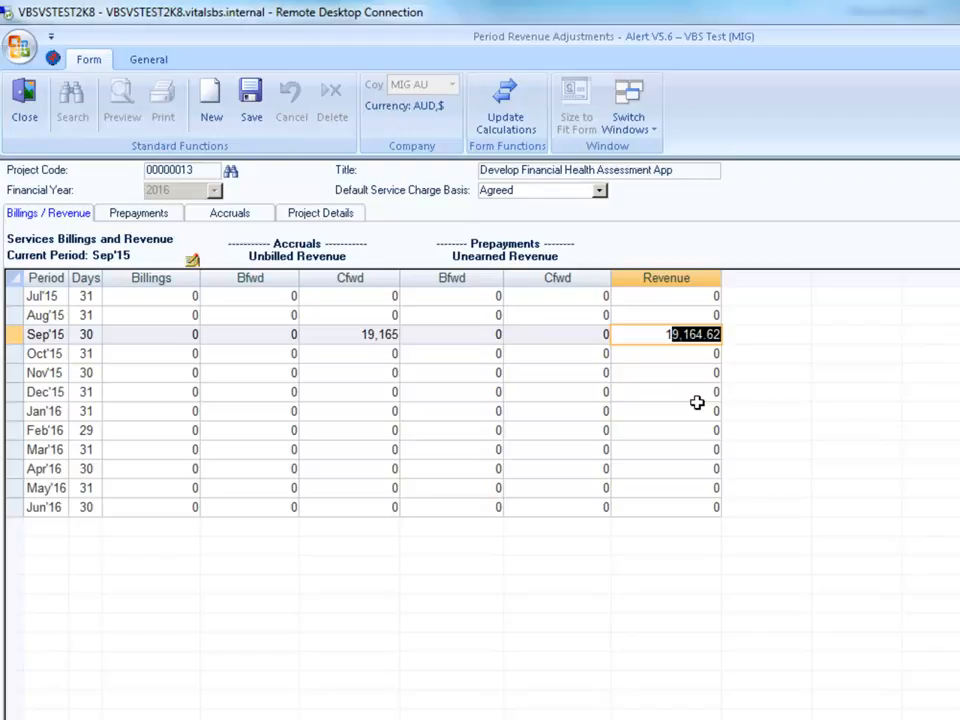
click(664, 335)
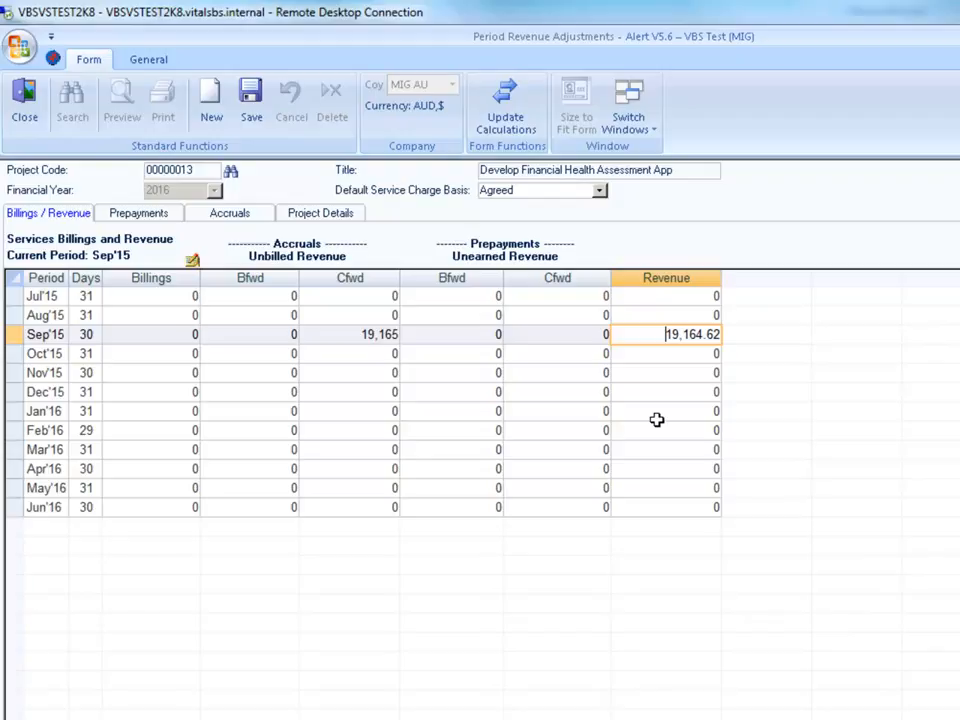
drag(651, 334, 721, 336)
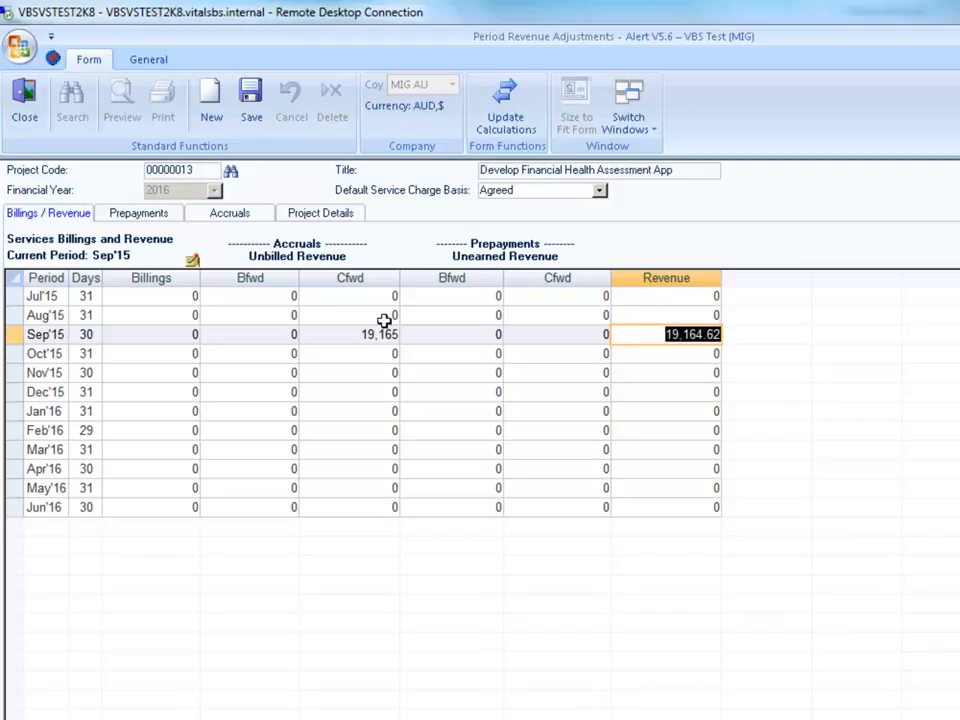
click(25, 105)
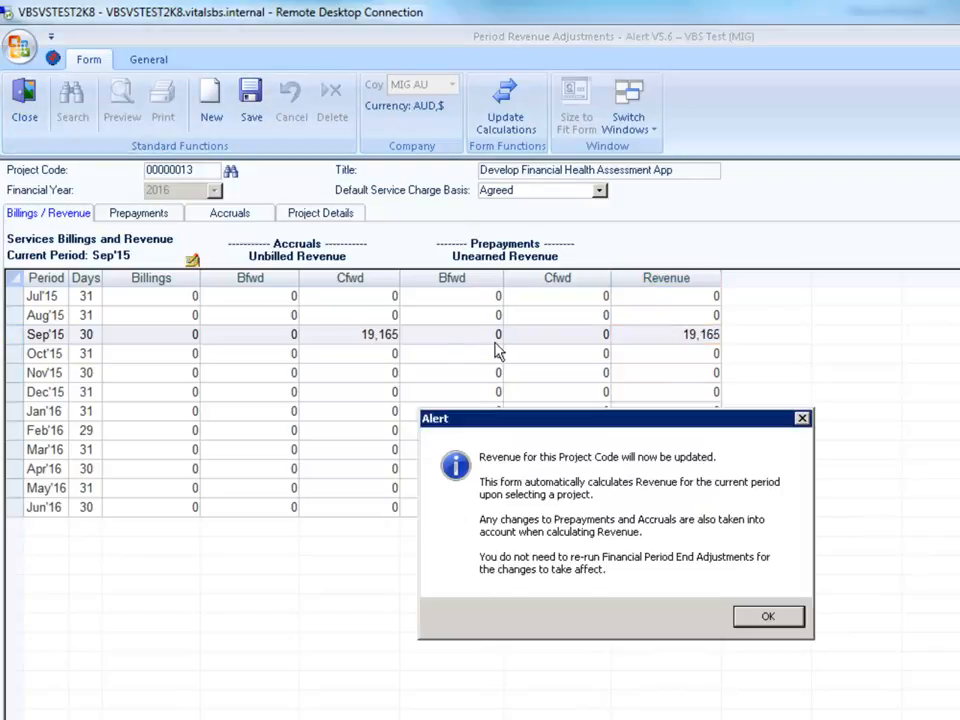
click(765, 617)
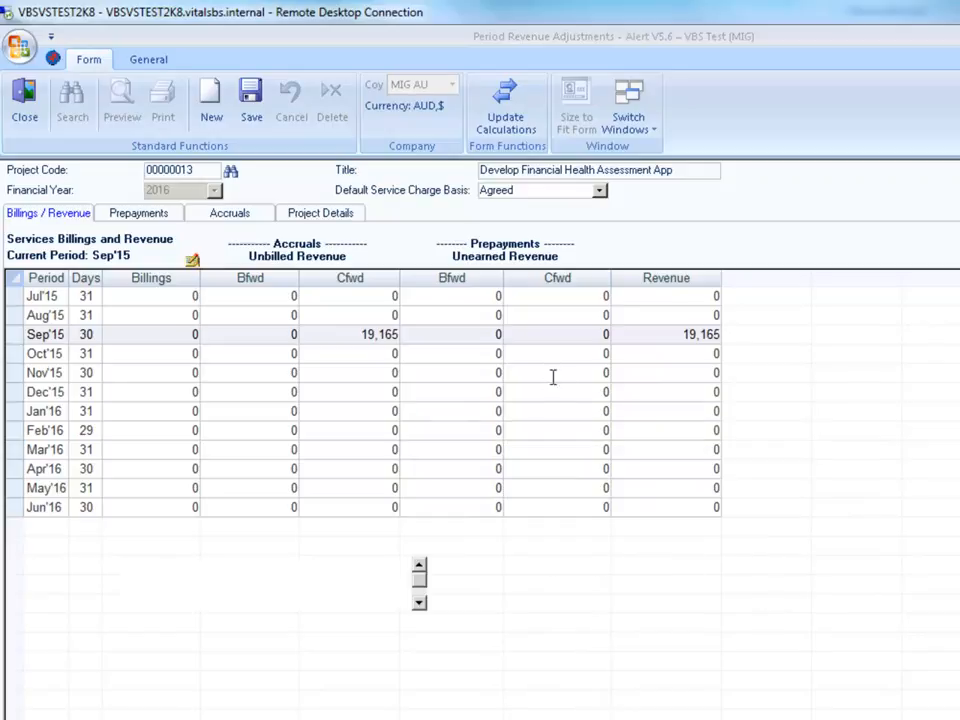